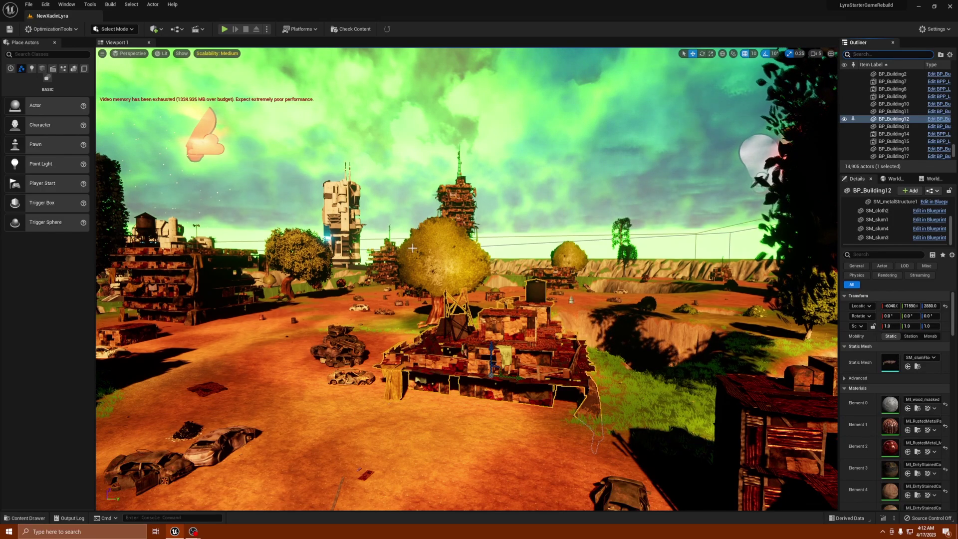
- Turn and pitch the camera across the level toward the slum buildings
right_click_drag(286, 255, 371, 254)
scroll(285, 254, "down", 3)
scroll(285, 254, "down", 4)
scroll(308, 243, "down", 3)
right_click_drag(308, 243, 250, 266)
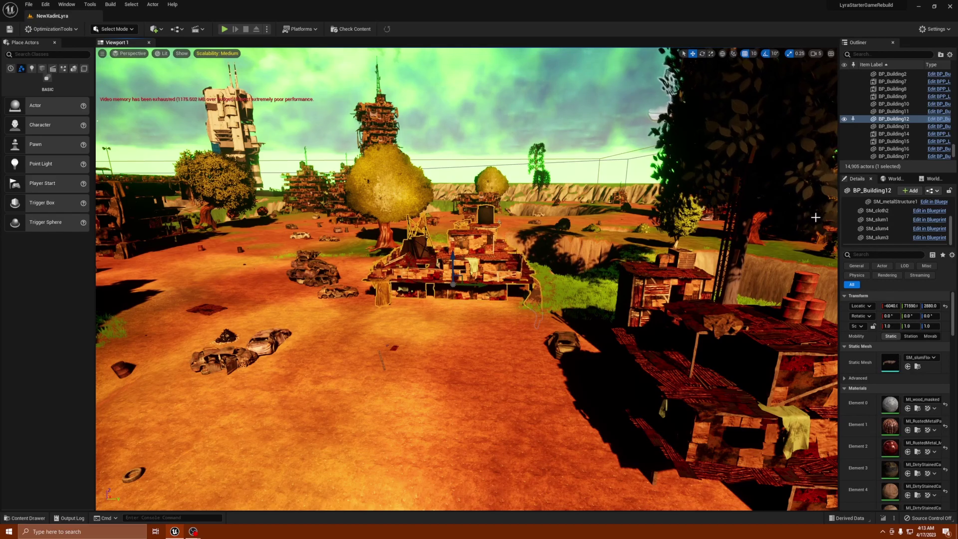
- Widen the Outliner and Details panels and frame the two slum buildings beside the canyon
left_click_drag(836, 235, 794, 236)
right_click_drag(458, 257, 381, 236)
scroll(457, 258, "up", 10)
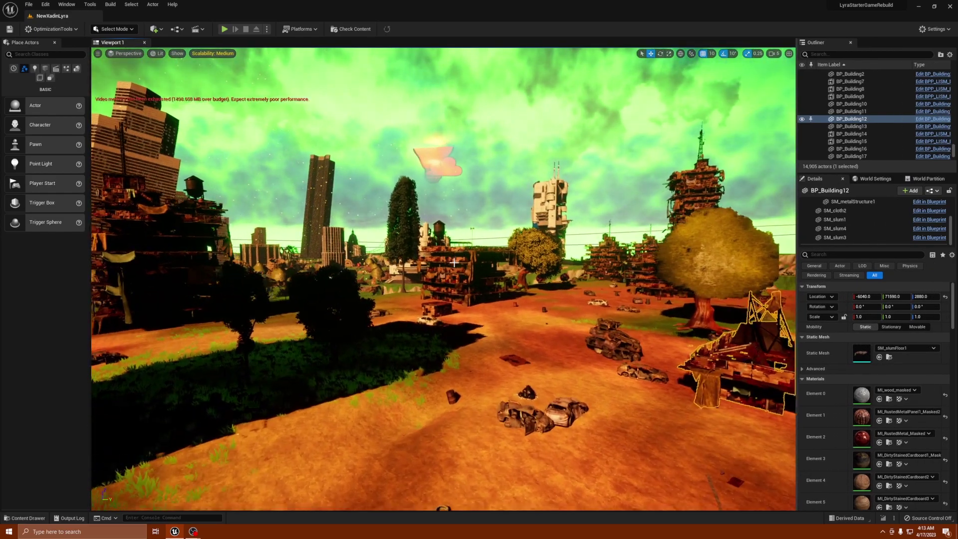
right_click_drag(451, 268, 476, 279)
scroll(477, 278, "down", 6)
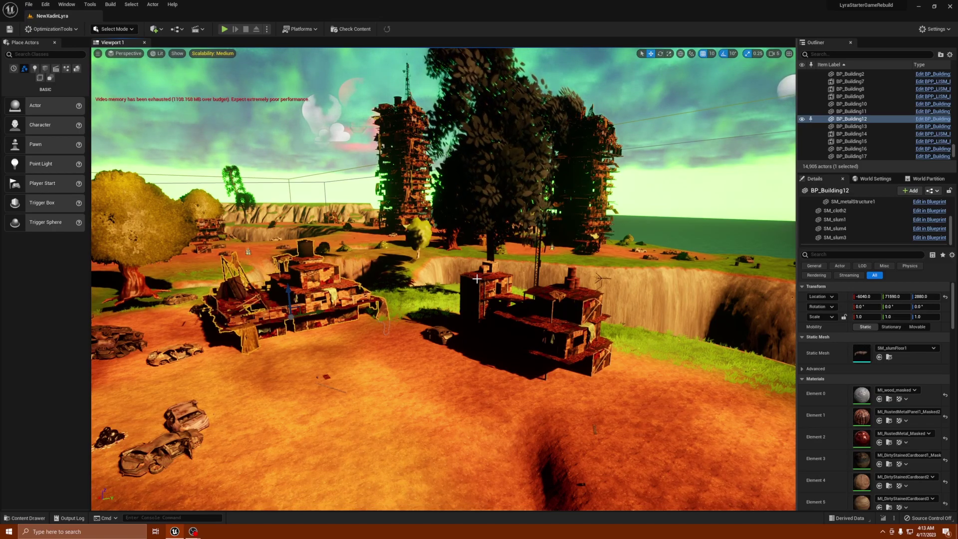
mouse_move(477, 279)
right_mouse_down()
mouse_move(443, 259)
mouse_move(352, 284)
mouse_move(340, 278)
mouse_move(561, 272)
mouse_move(493, 277)
right_mouse_up()
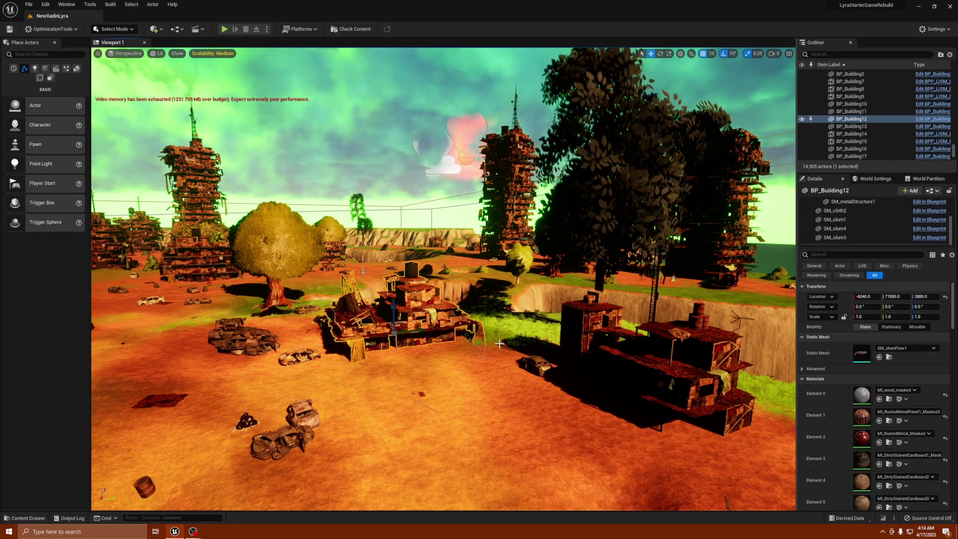
mouse_move(468, 353)
right_mouse_down()
mouse_move(518, 349)
mouse_move(492, 372)
mouse_move(449, 351)
right_mouse_up()
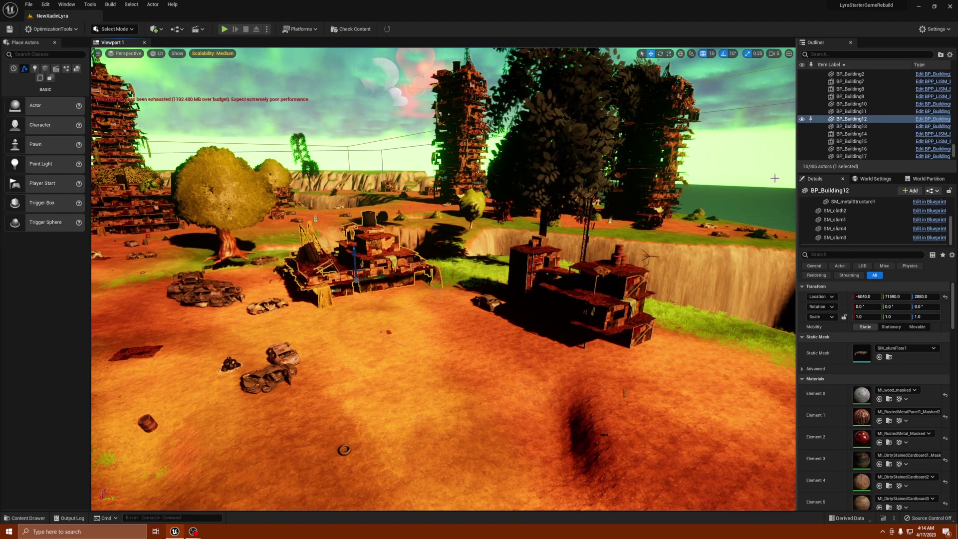
left_click_drag(796, 170, 742, 170)
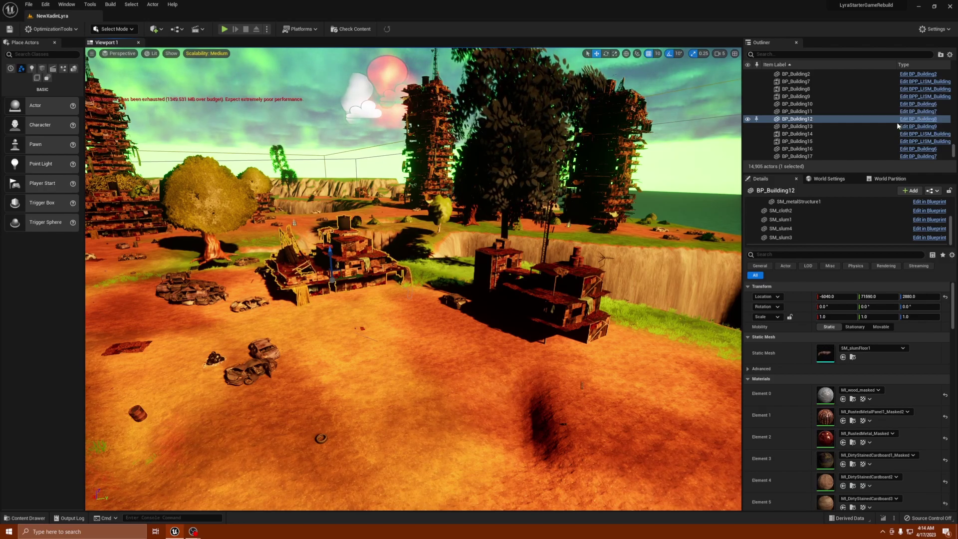
- Open the BP_Building8 blueprint from the BP_Building12 Outliner entry and show its Viewport
left_click(791, 121)
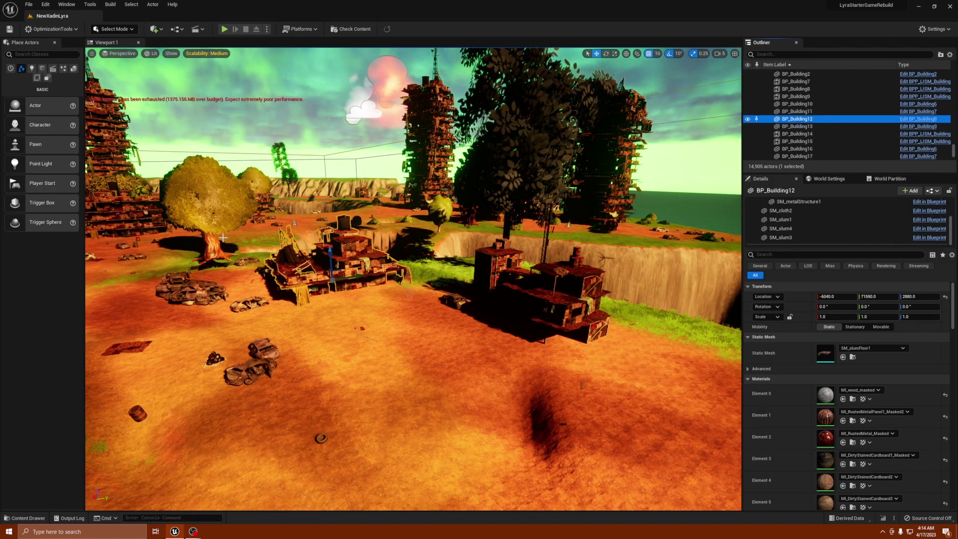
left_click(926, 121)
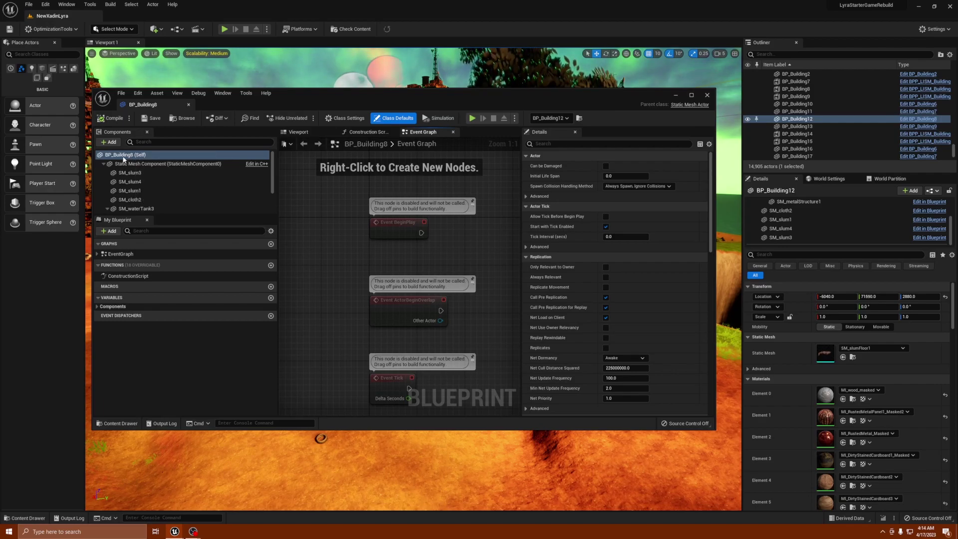
left_click(299, 132)
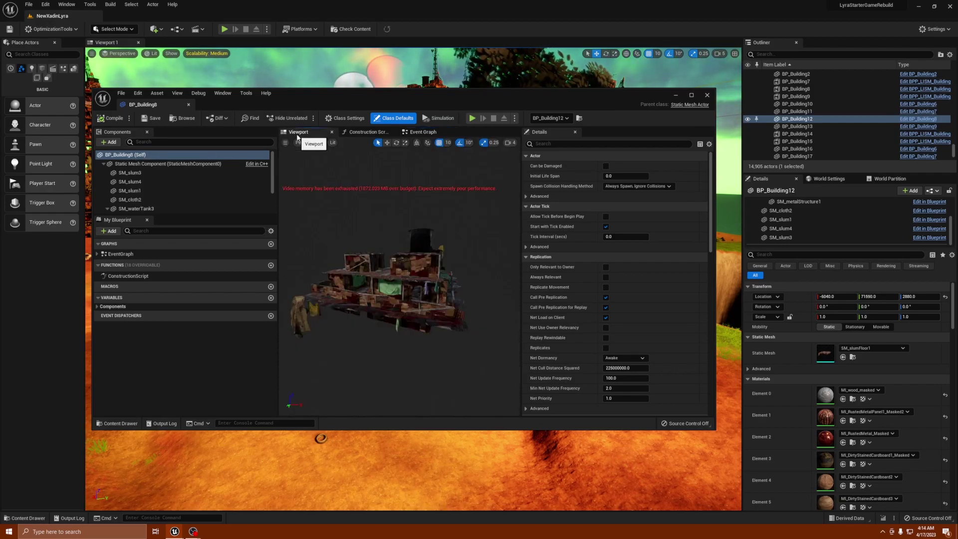
- Select all mesh components from the root Static Mesh Component down to SM_structure1
left_click(128, 164)
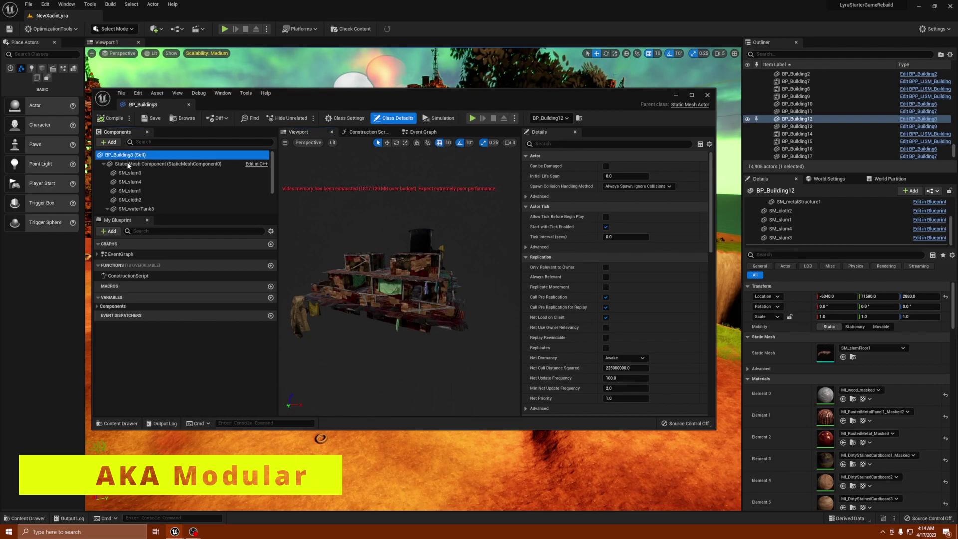
scroll(152, 186, "down", 2)
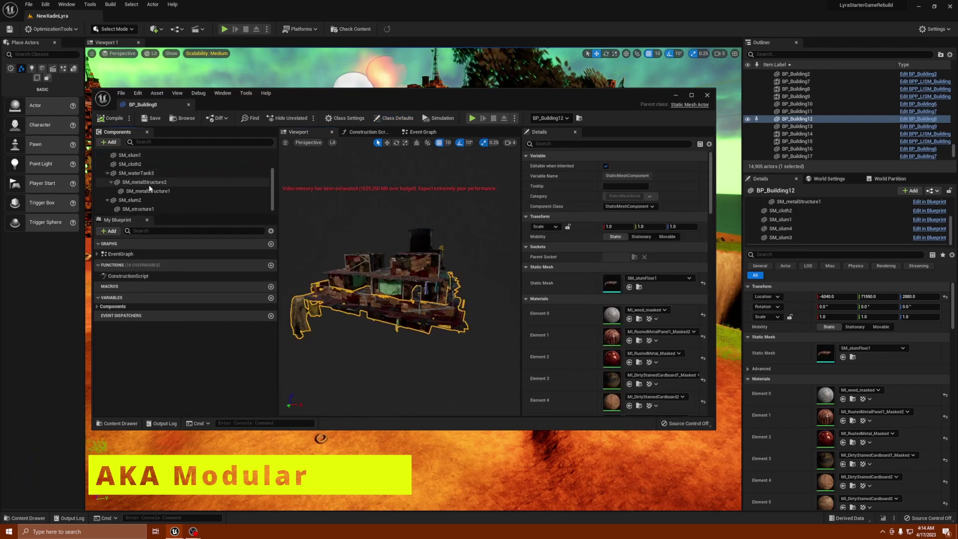
scroll(152, 185, "up", 2)
left_click(133, 173)
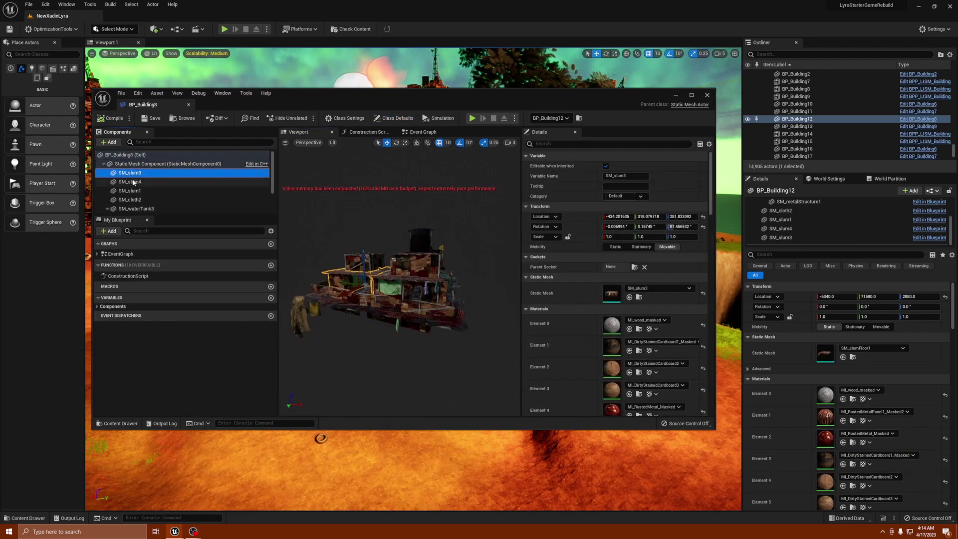
left_click(132, 182)
left_click(131, 200)
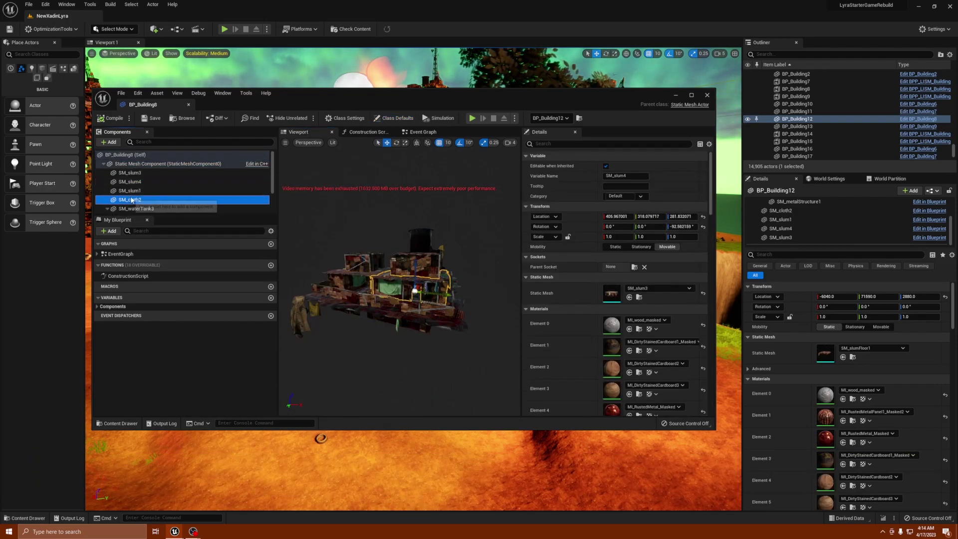
left_click(141, 164)
scroll(153, 208, "down", 3)
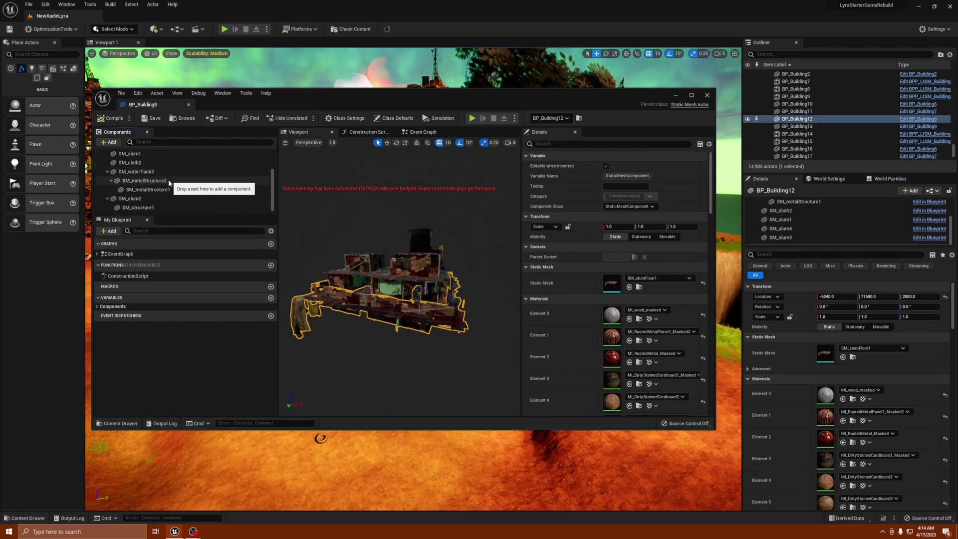
left_click(152, 208, "shift")
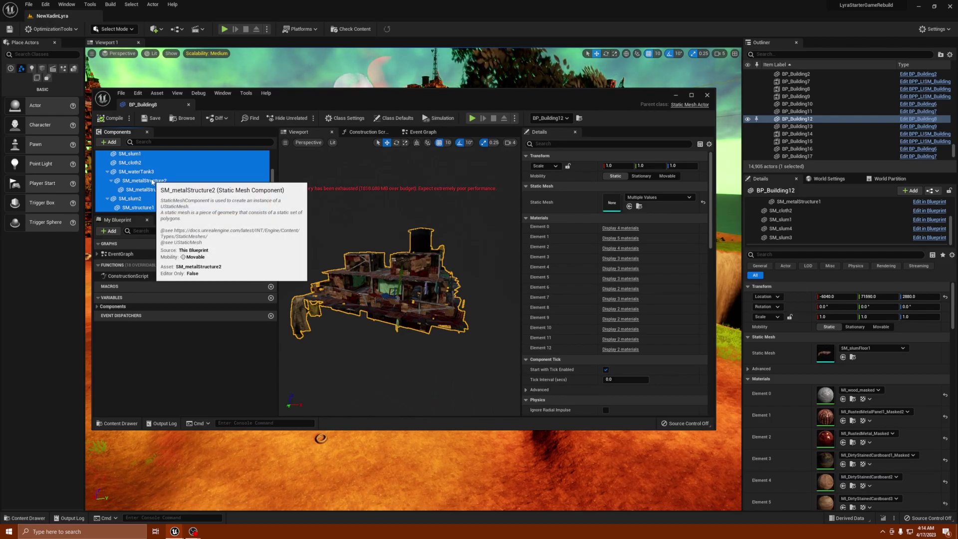
- Copy the selected mesh components and return to the level editor
right_click(152, 181)
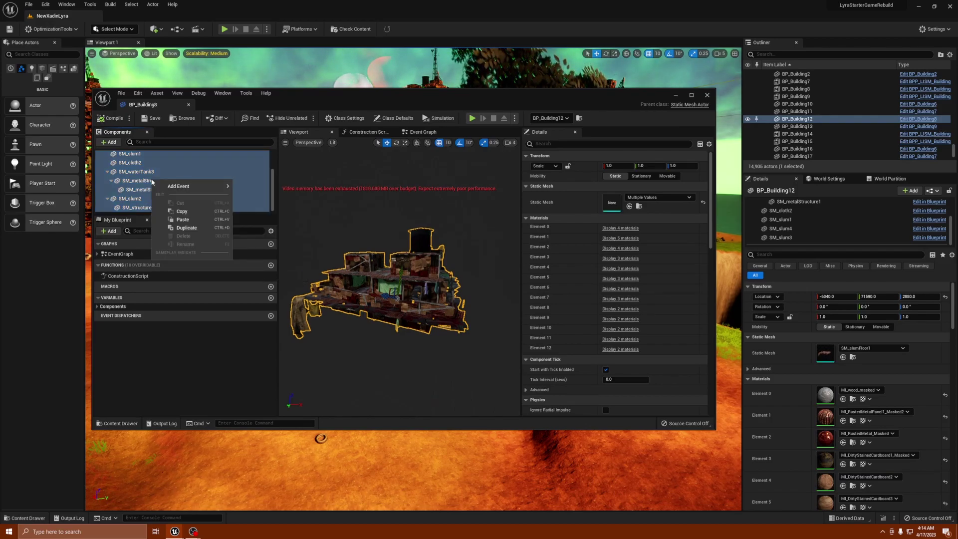
left_click(275, 183)
left_click_drag(272, 181, 274, 156)
right_click(153, 165)
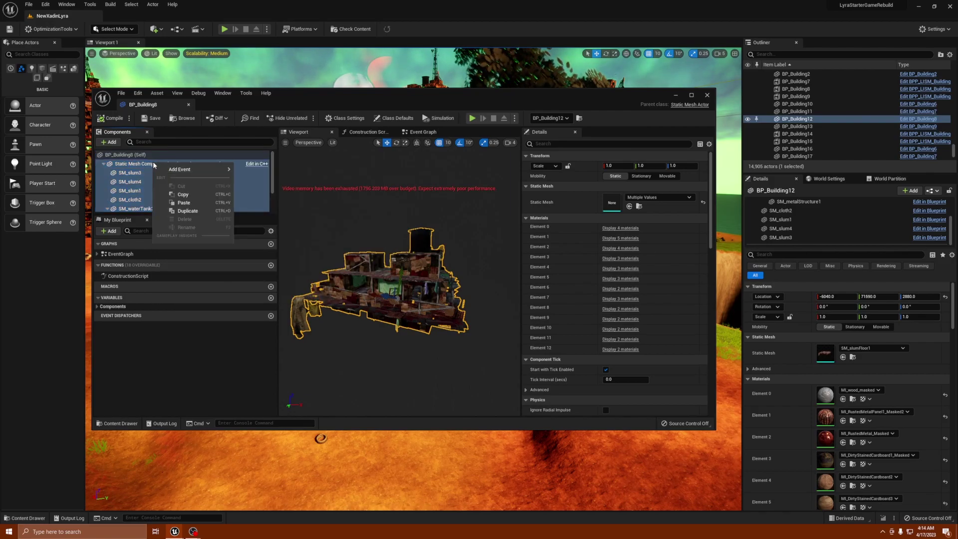
left_click(194, 194)
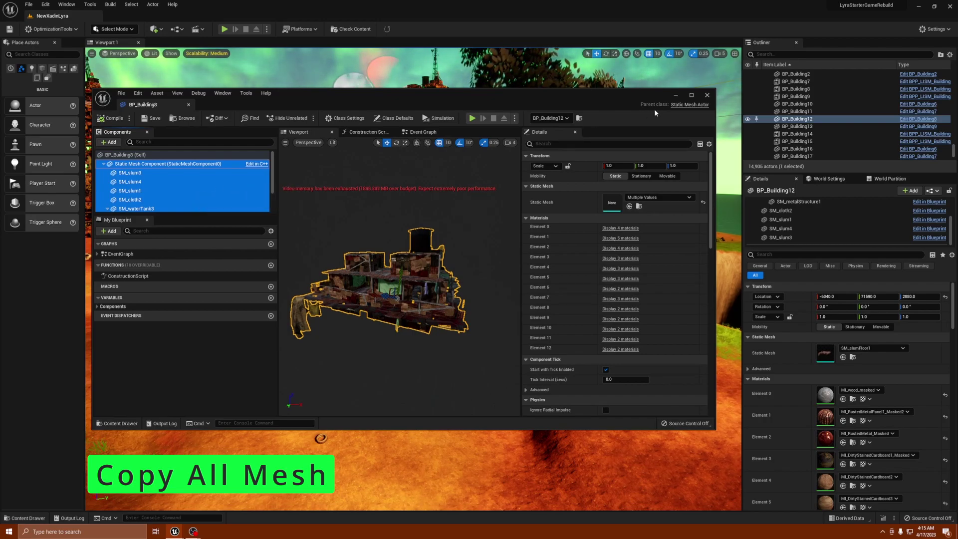
left_click(587, 73)
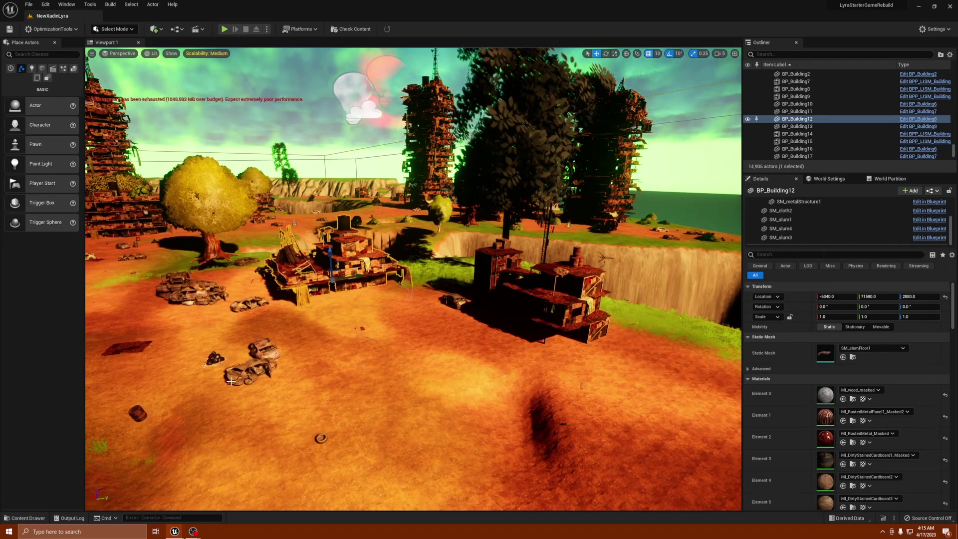
left_click(29, 518)
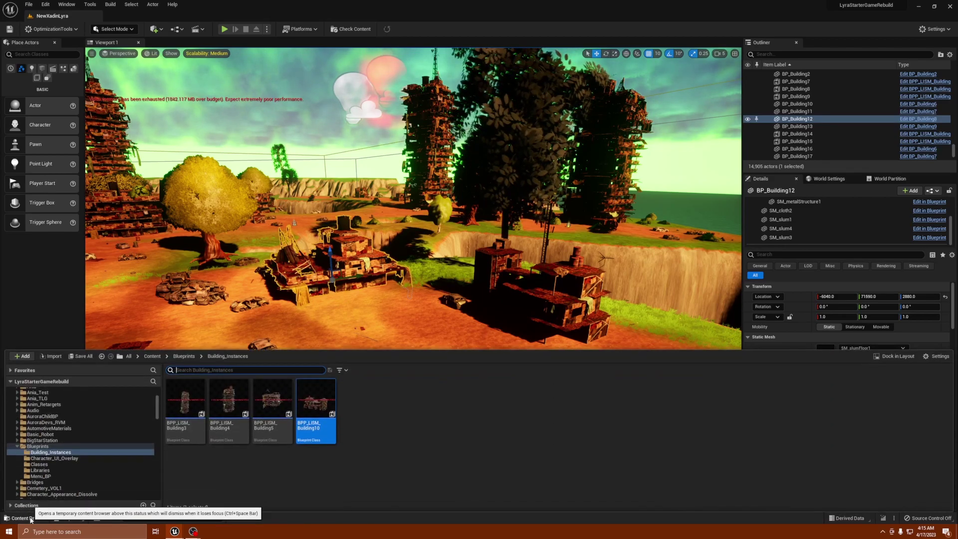
scroll(48, 444, "up", 5)
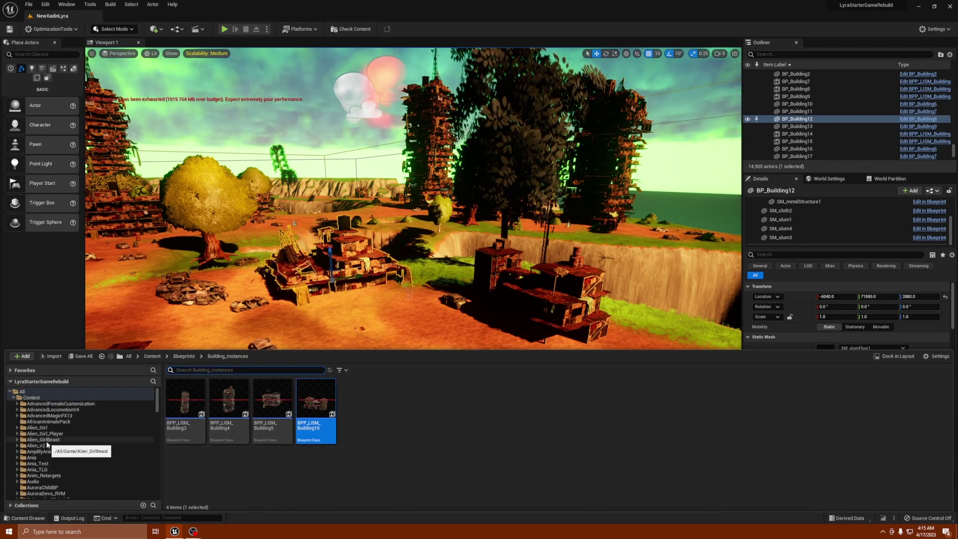
scroll(48, 447, "down", 3)
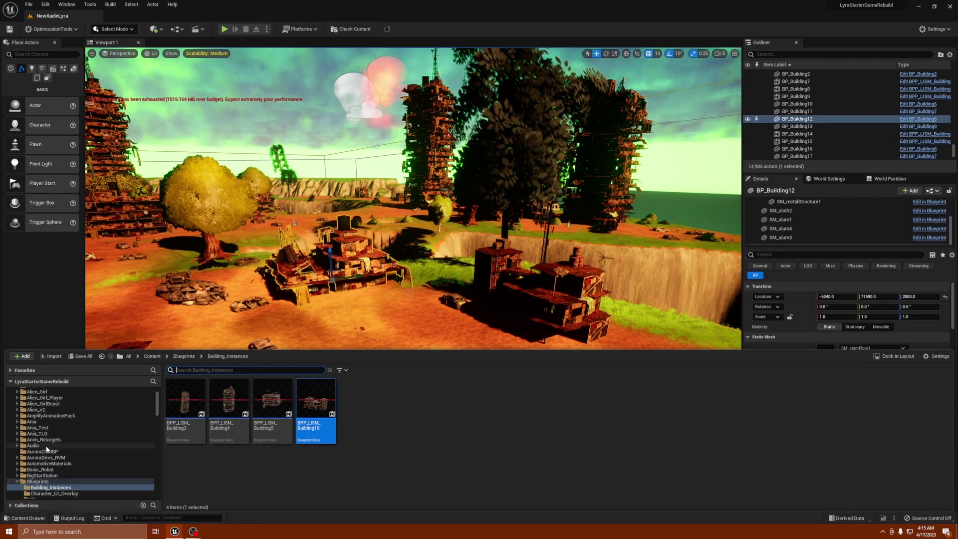
left_click(37, 482)
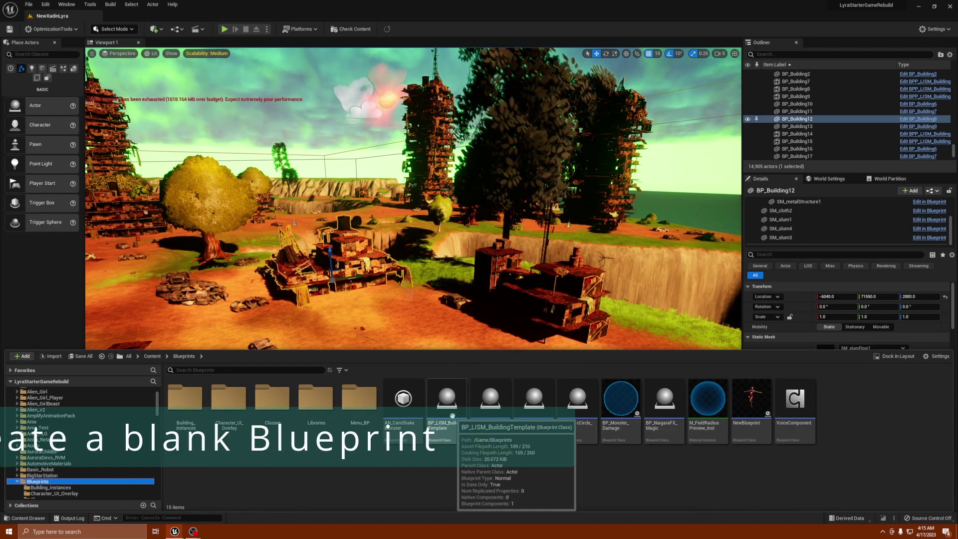
right_click(447, 469)
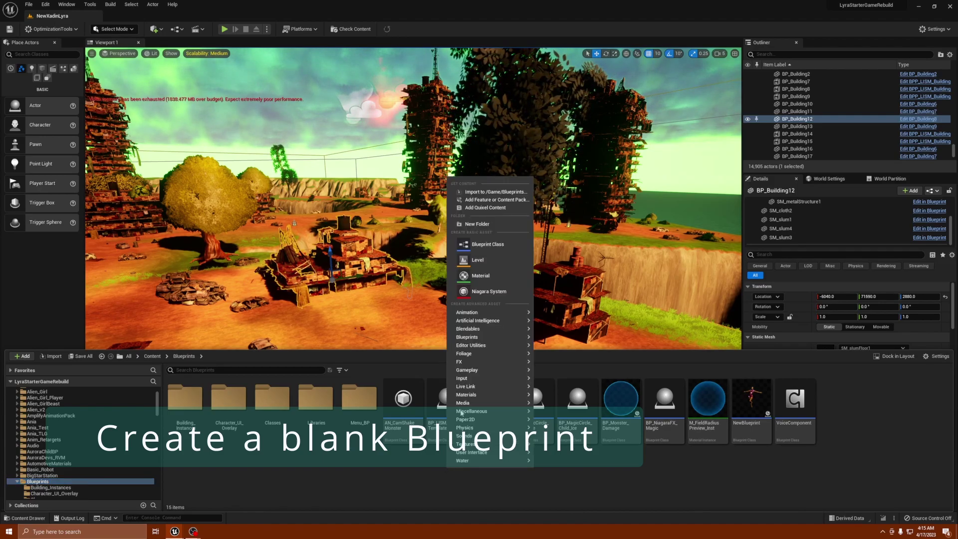
left_click(486, 244)
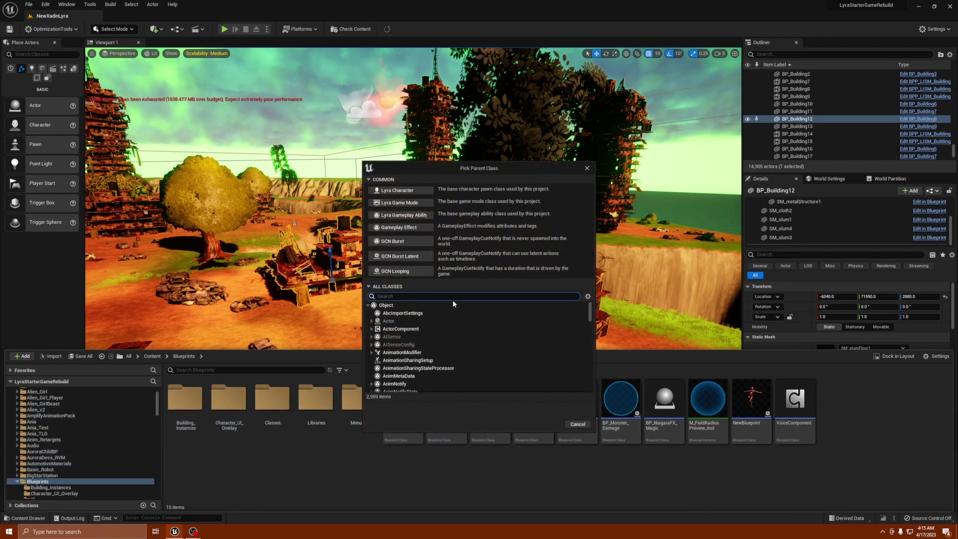
left_click(391, 320)
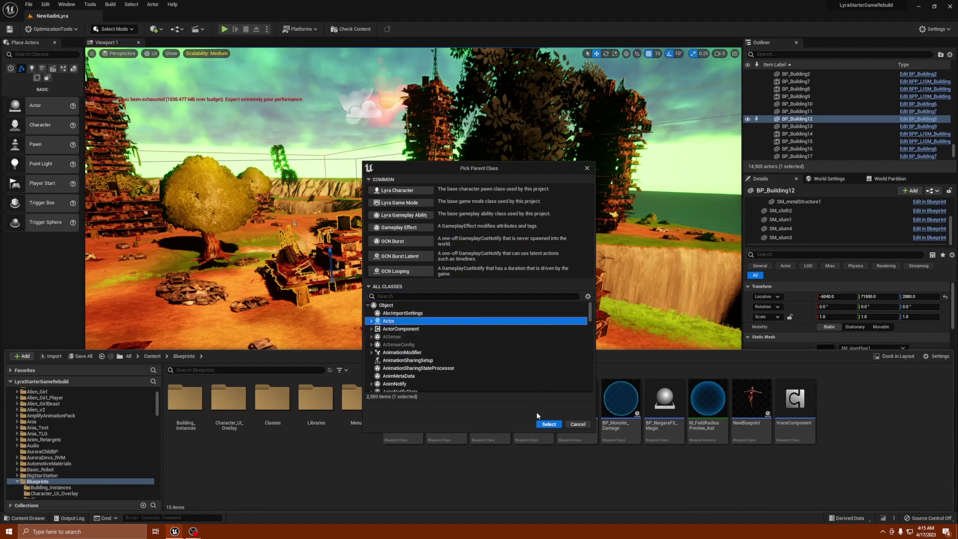
left_click(549, 424)
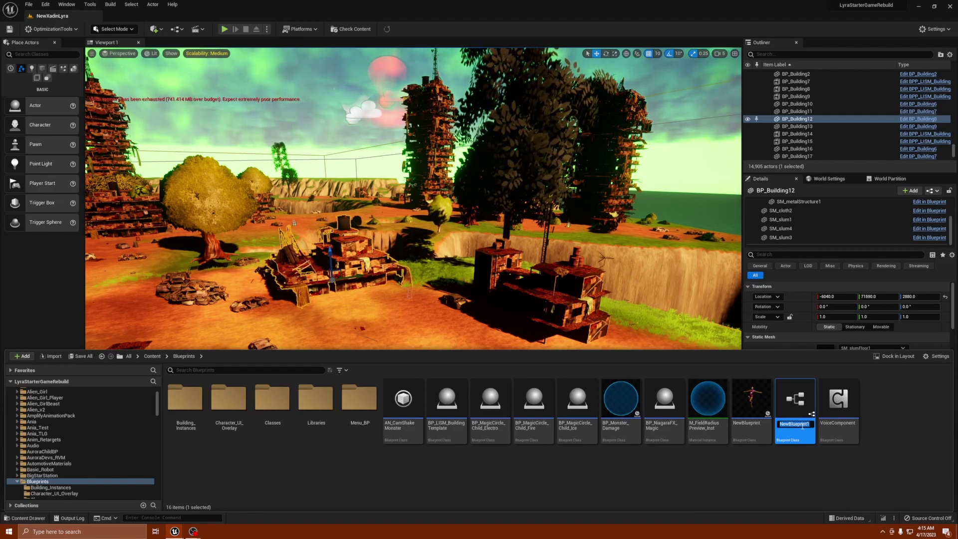
key("Return")
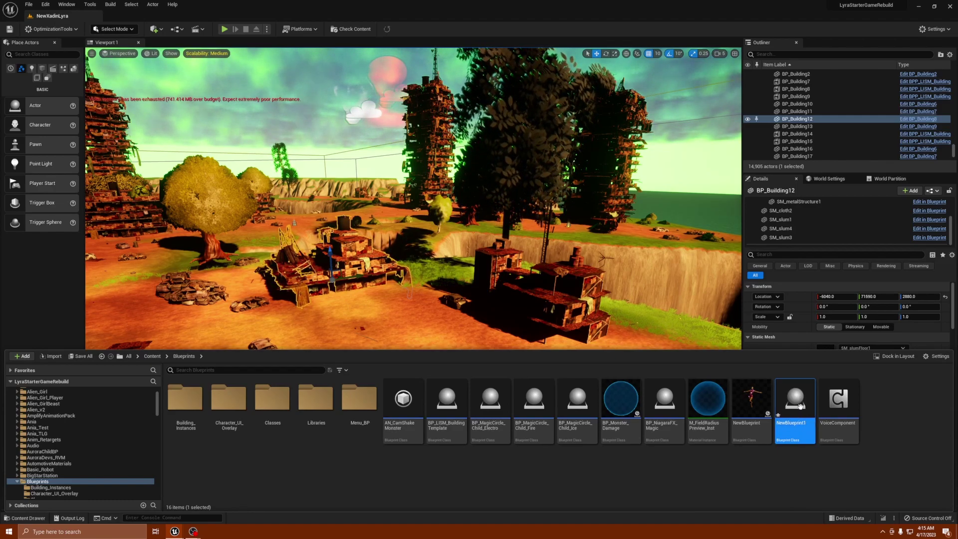
double_click(793, 421)
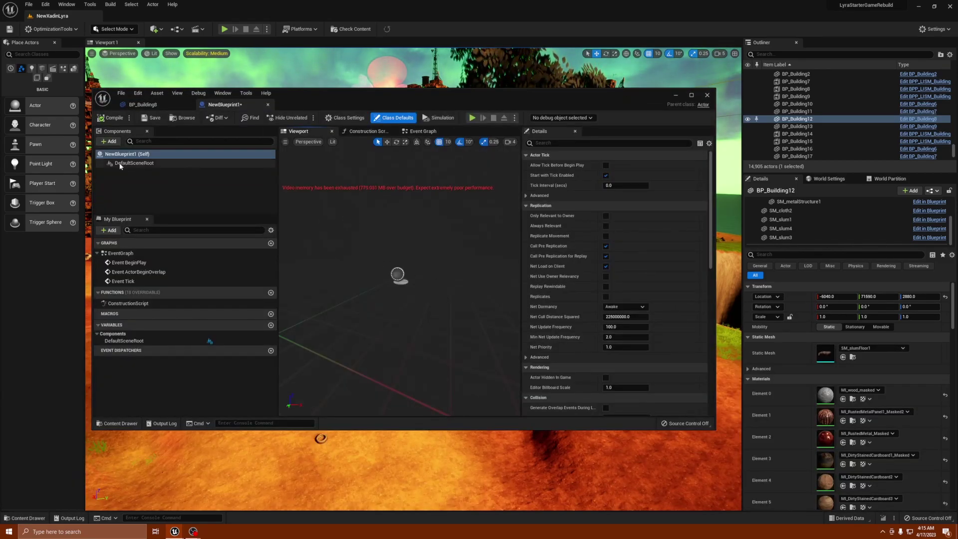
left_click(707, 95)
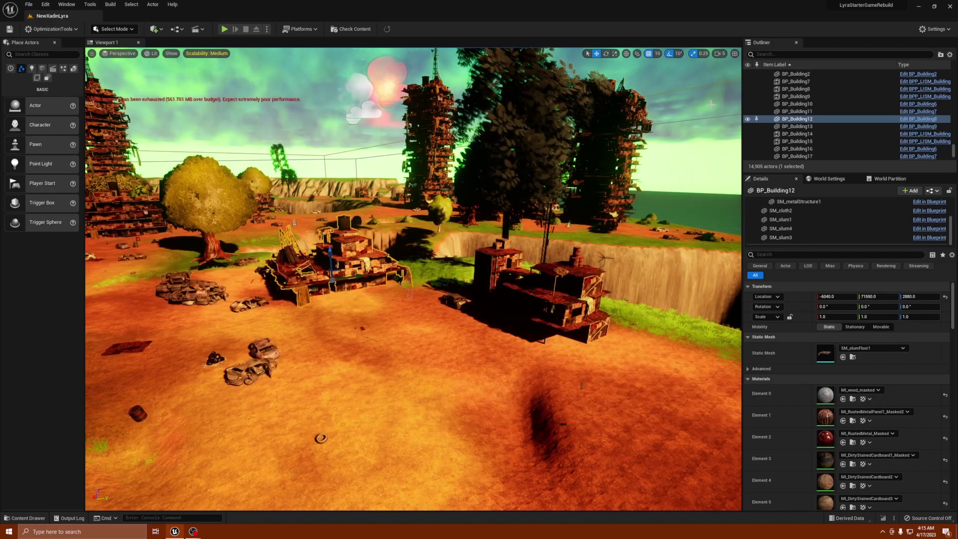
left_click(27, 518)
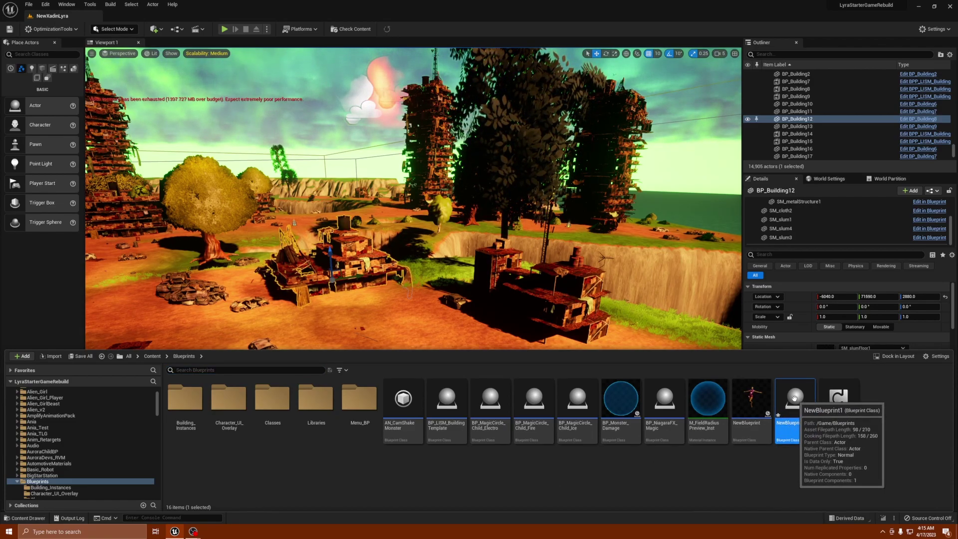
key("Delete")
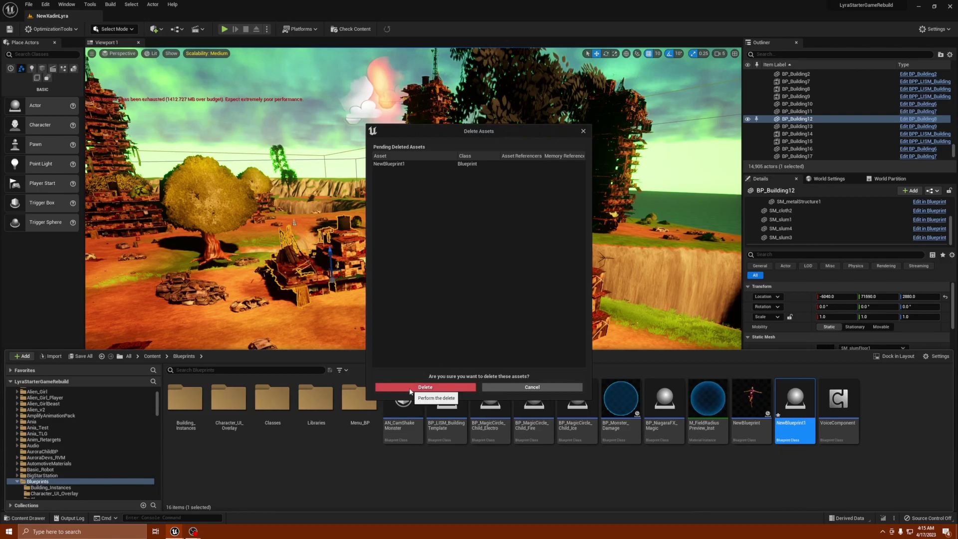
left_click(410, 387)
left_click(447, 415)
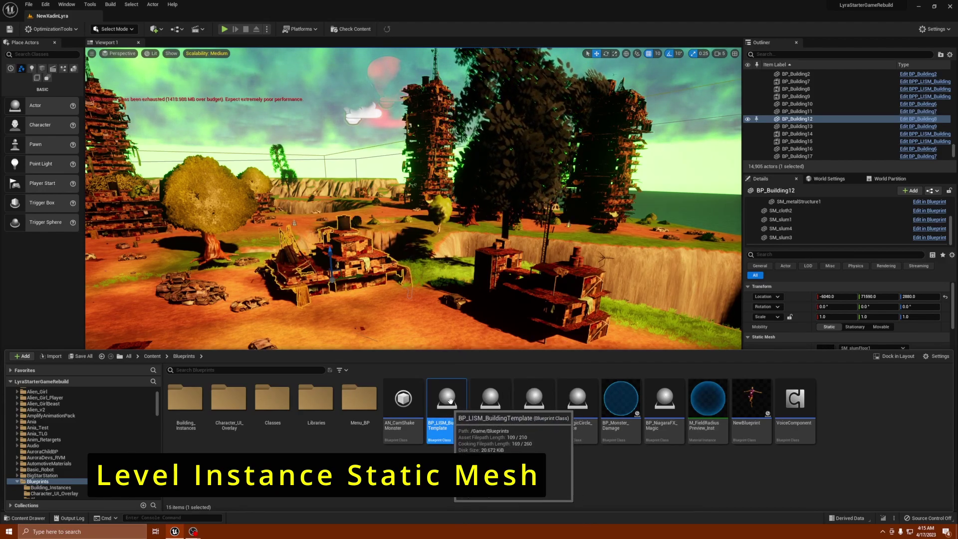
- Place BP_LISM_BuildingTemplate from the Blueprints folder onto open ground in the level
right_click_drag(404, 319, 203, 465)
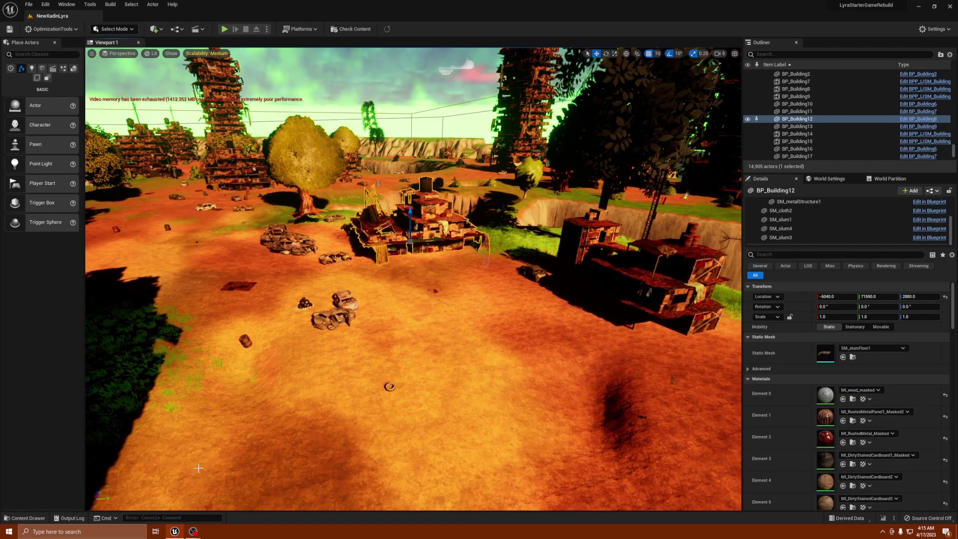
left_click(27, 517)
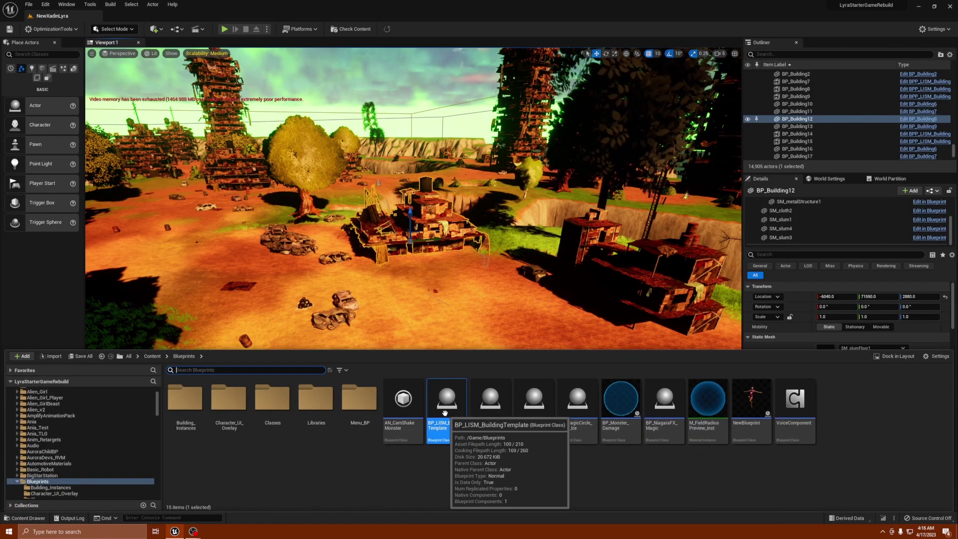
left_click_drag(444, 411, 444, 331)
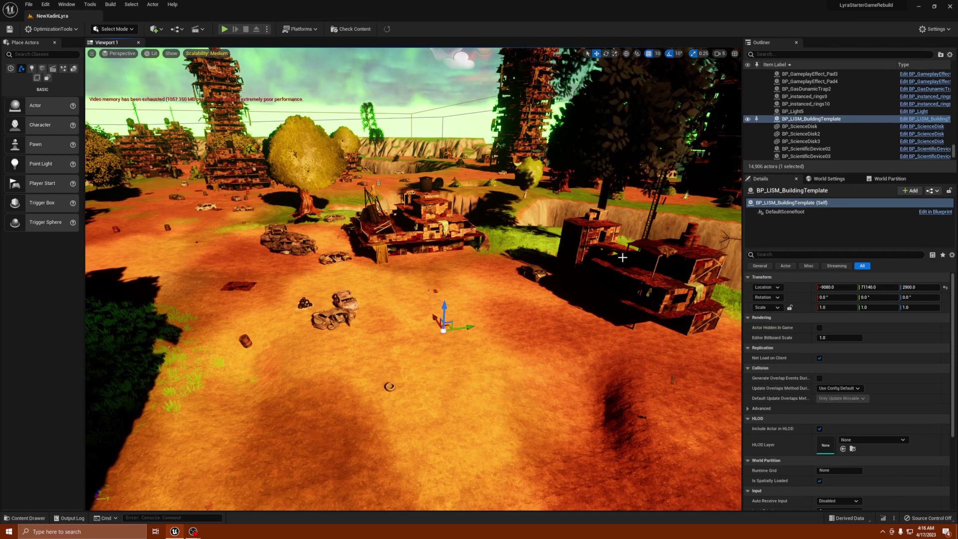
- Paste the copied slum mesh components under the template's DefaultSceneRoot and view the assembled building
left_click(779, 213)
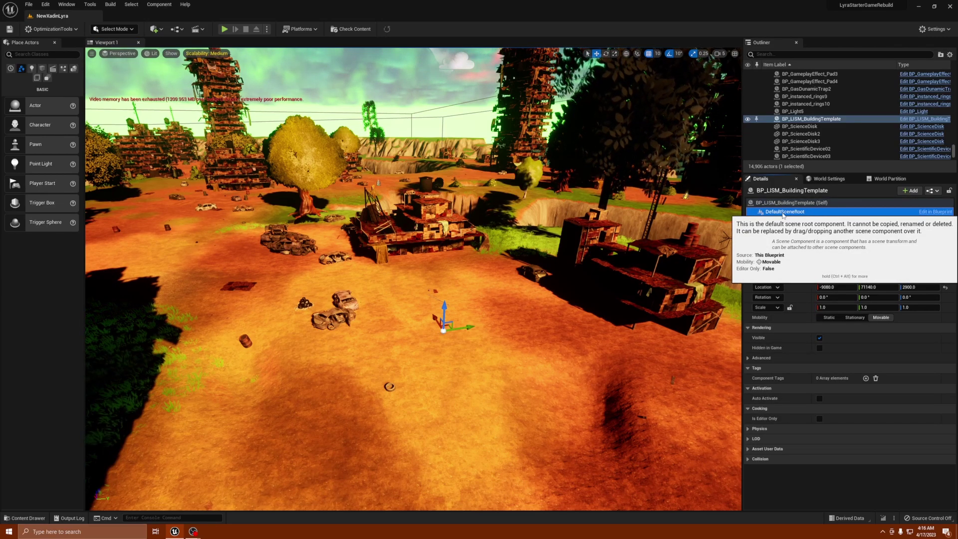
right_click(783, 214)
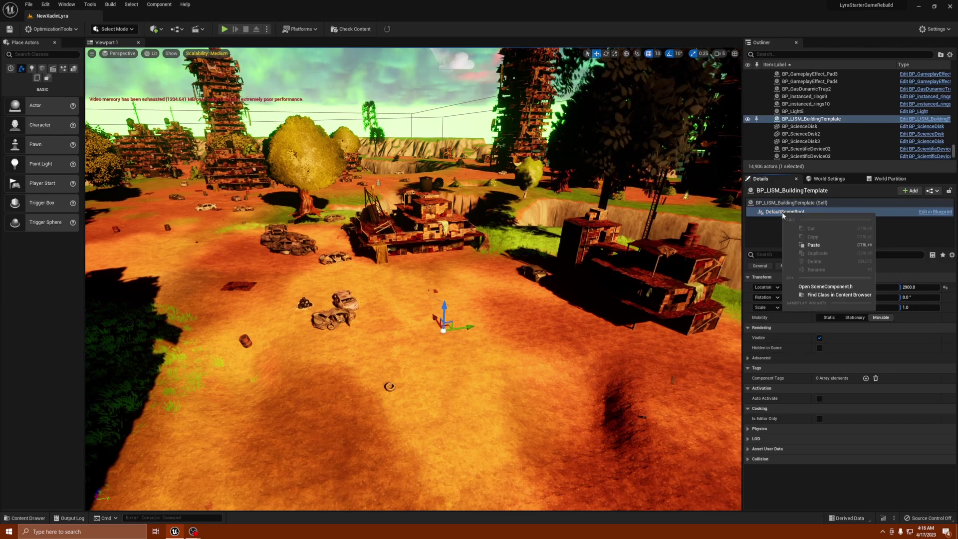
left_click(813, 245)
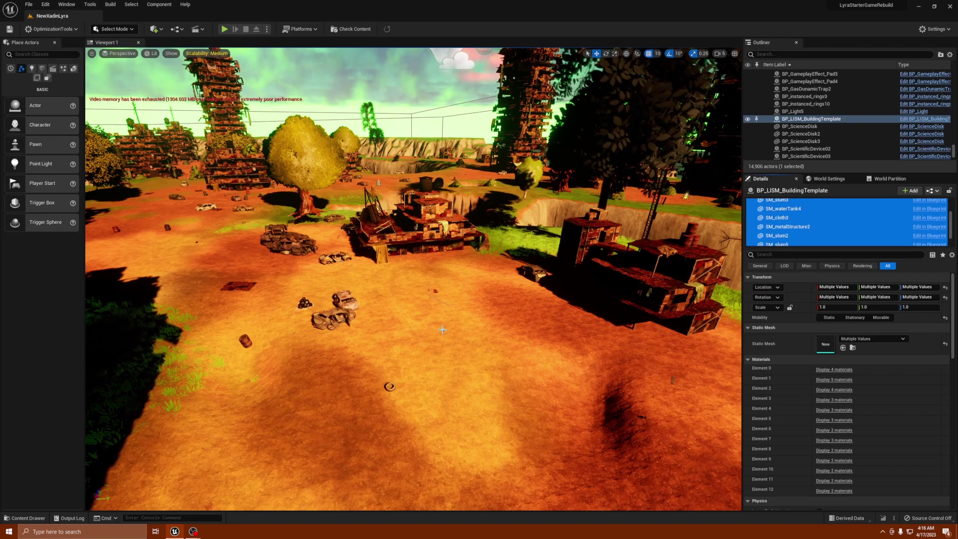
right_click_drag(433, 302, 433, 302)
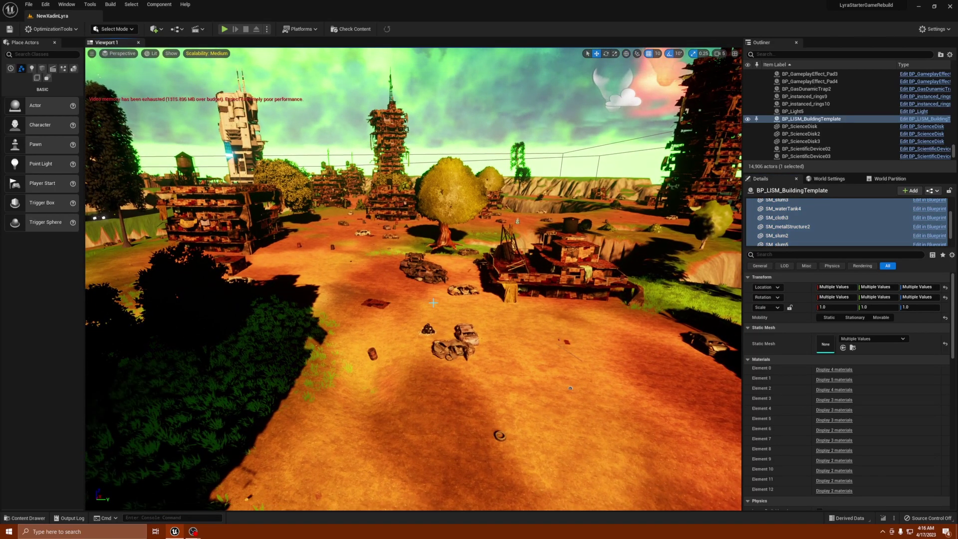
right_click_drag(433, 303, 433, 302)
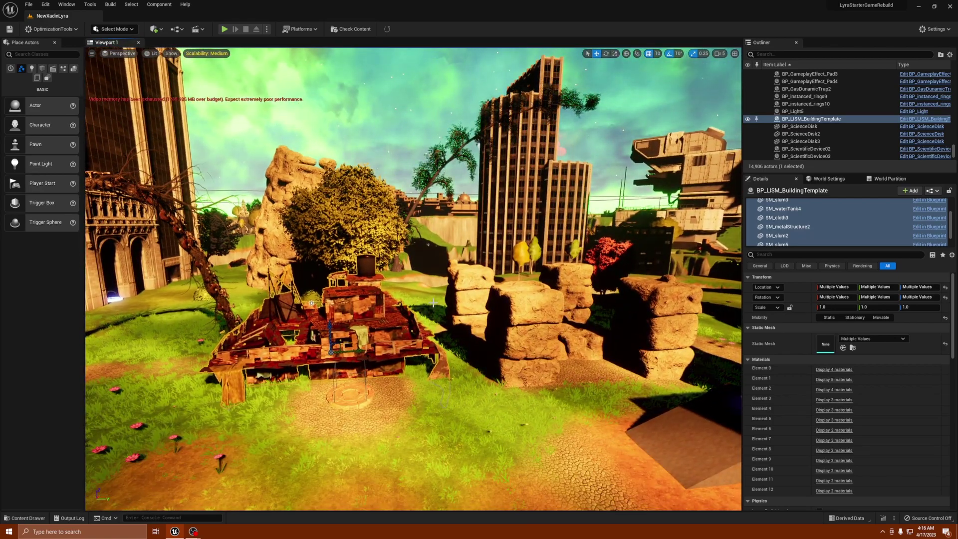
- Start Level > Create Packed Level Actor on BP_LISM_BuildingTemplate from the Outliner
right_click(799, 120)
mouse_move(837, 298)
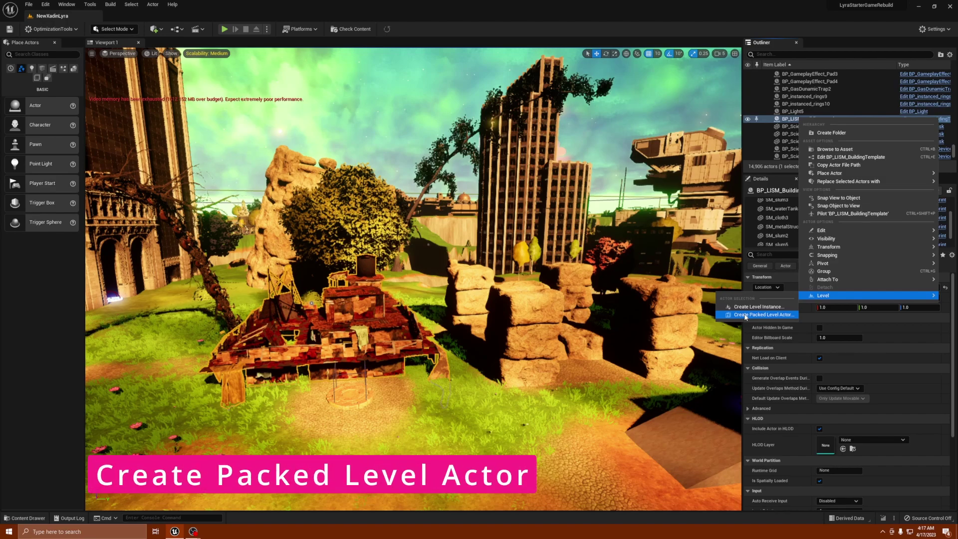
left_click(745, 316)
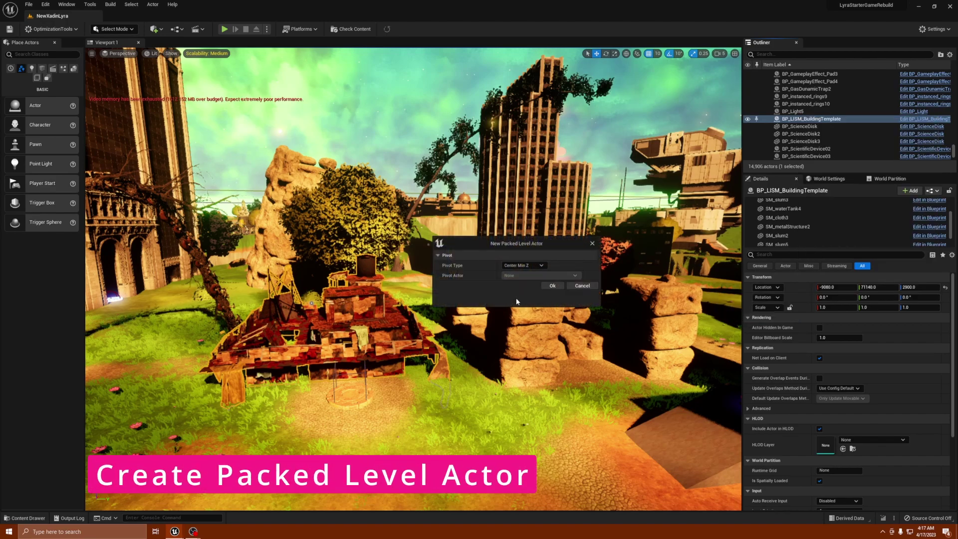
- Try Pivot Type Actor, then set the pivot type back to Center Min Z
left_click(531, 268)
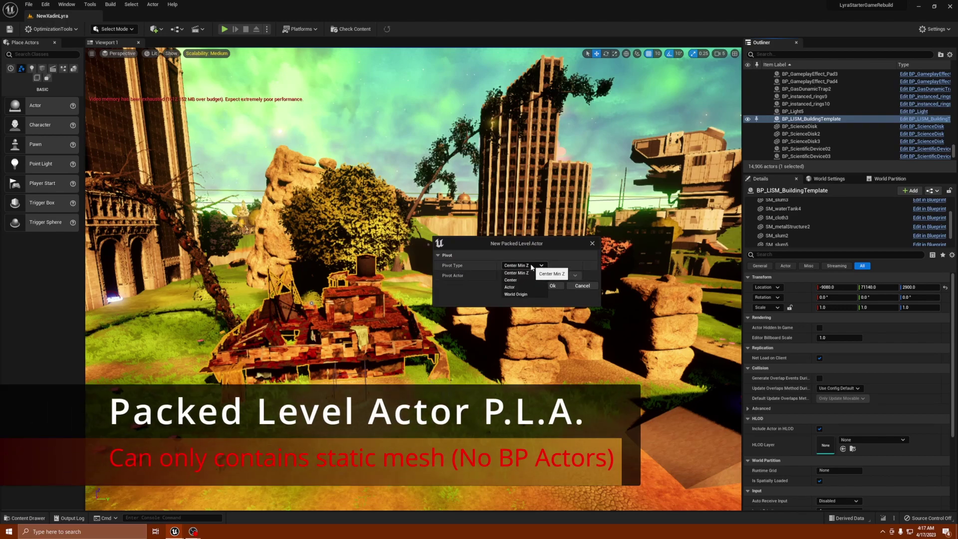
left_click(517, 288)
left_click(538, 276)
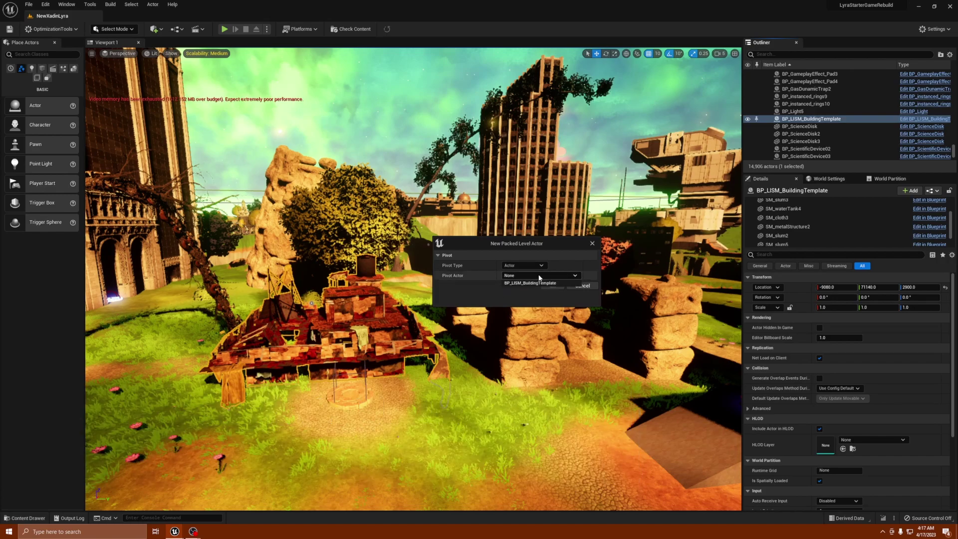
left_click(534, 265)
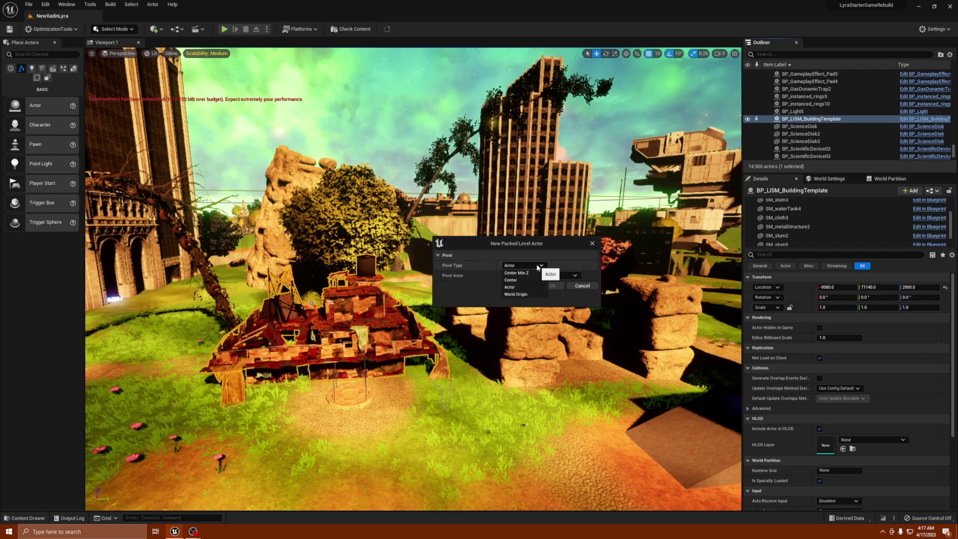
left_click(521, 274)
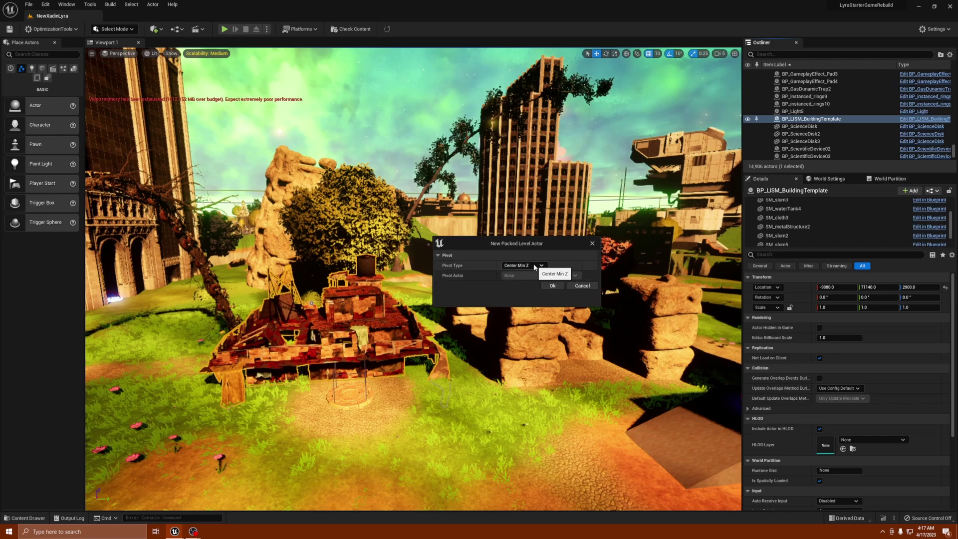
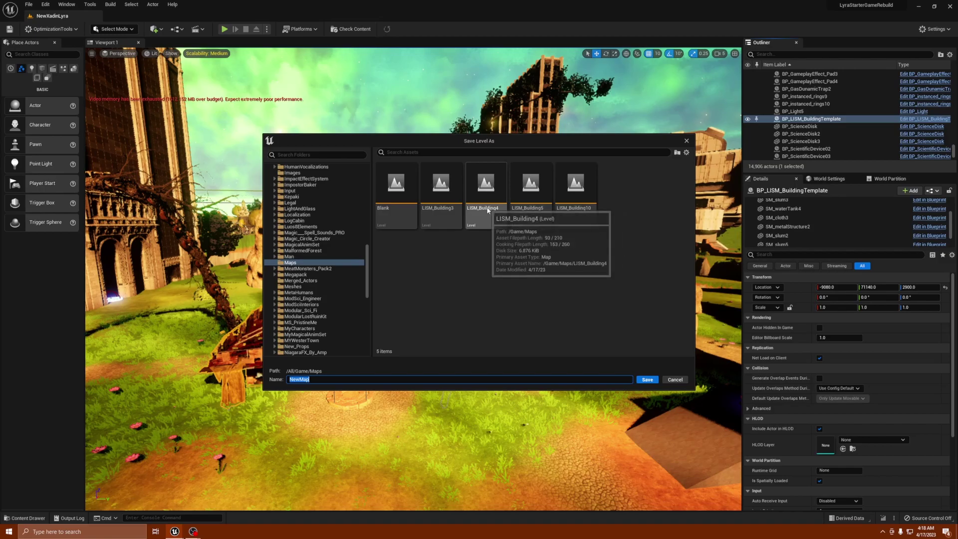
- Save the packed level as LISM_Building8 in Maps, adapting the LISM_Building10 name
mouse_move(175, 531)
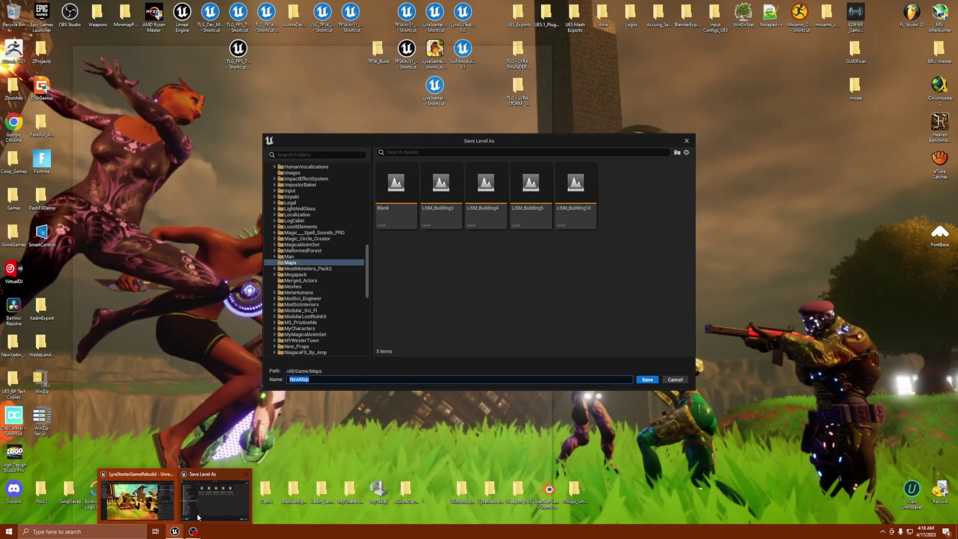
left_click(197, 517)
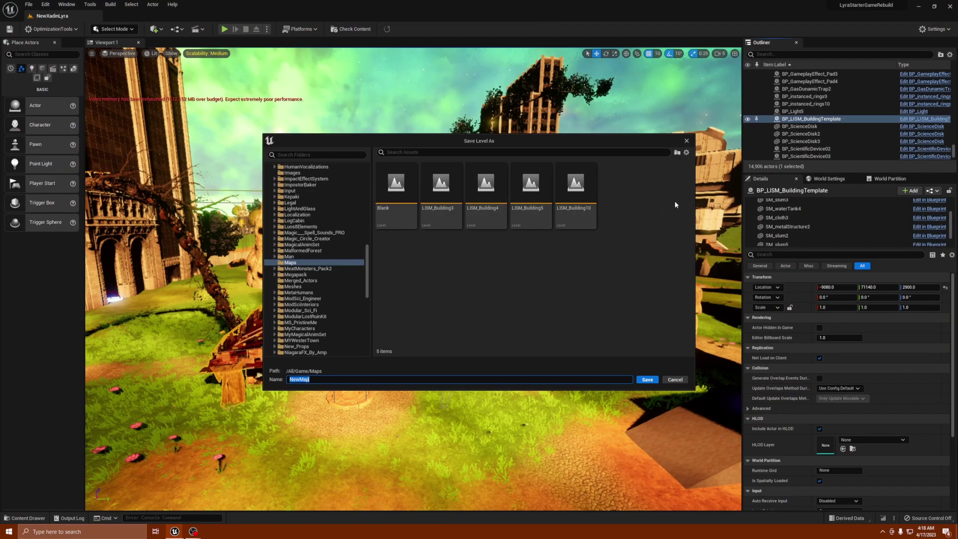
left_click(573, 210)
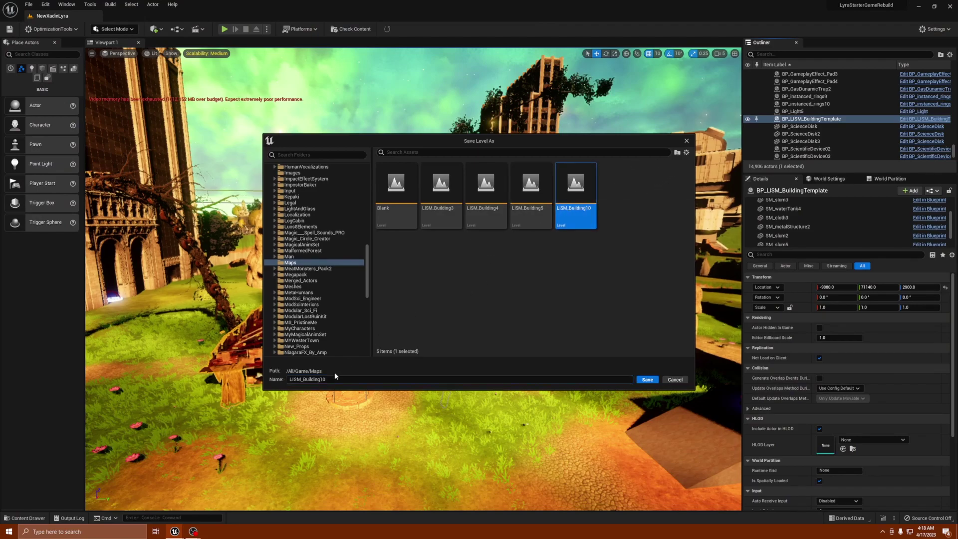
double_click(322, 379)
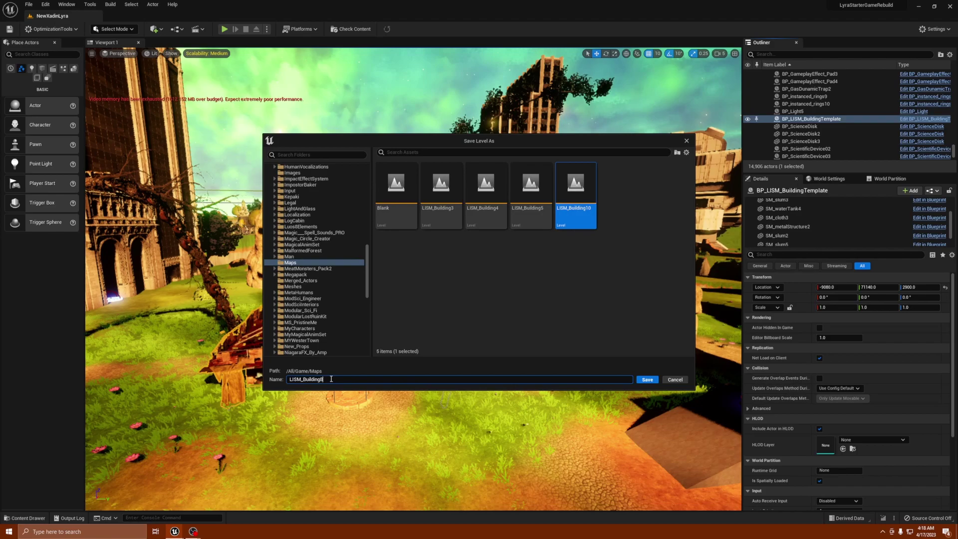
type("8")
left_click(647, 379)
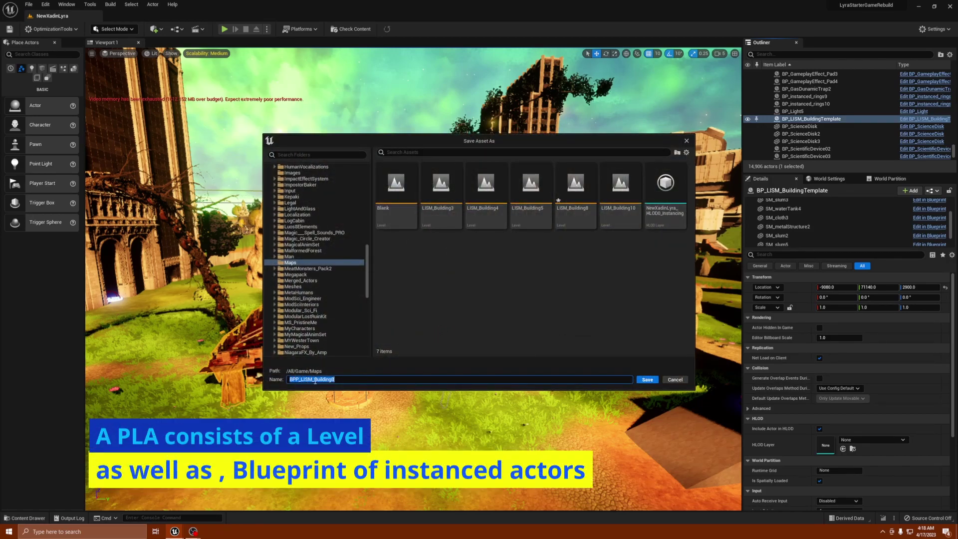
- Save the BPP_LISM_Building8 blueprint into the Blueprints/Building_Instances folder
left_click_drag(367, 281, 376, 229)
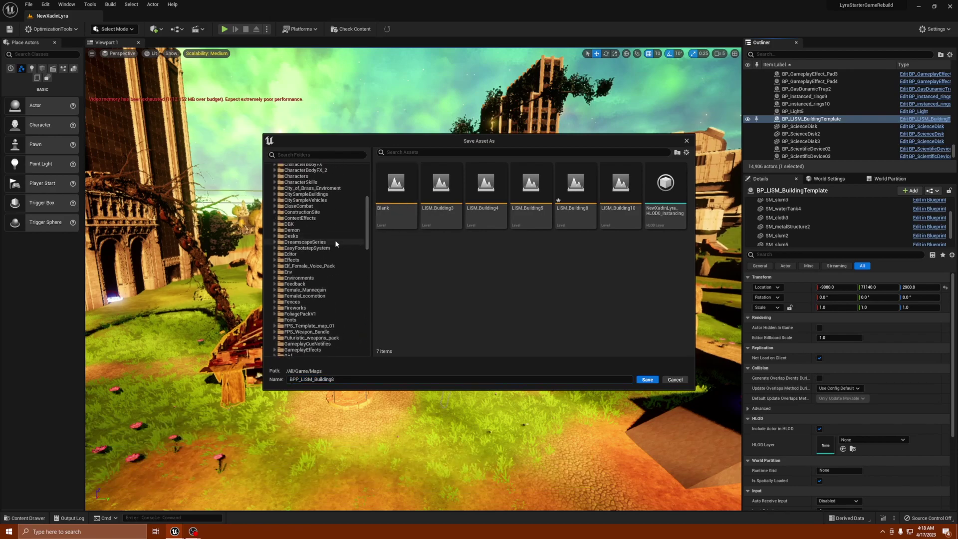
scroll(342, 249, "up", 3)
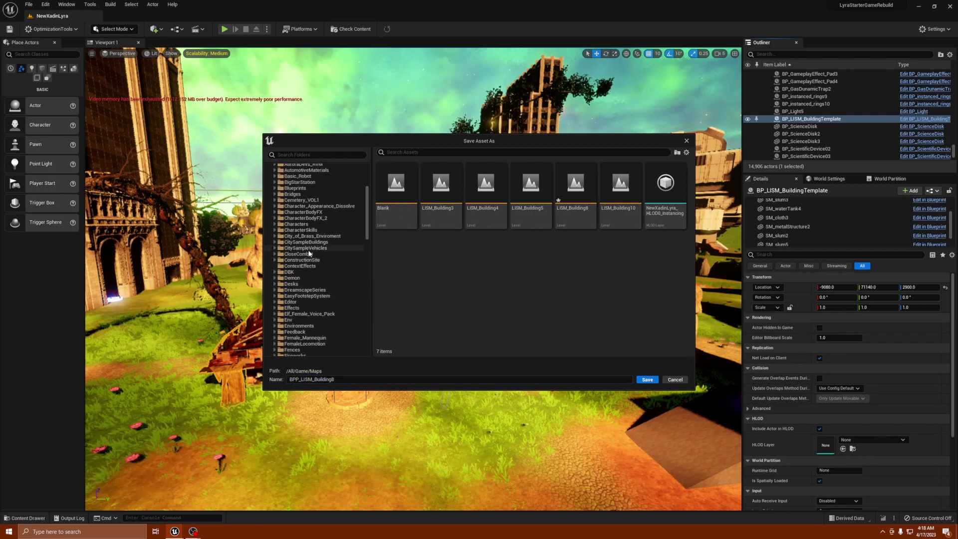
left_click(297, 188)
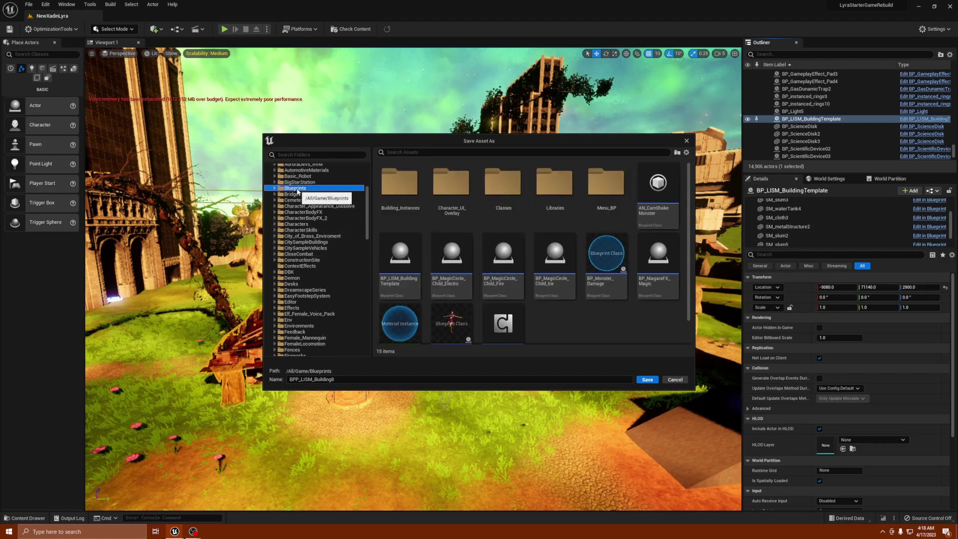
double_click(401, 195)
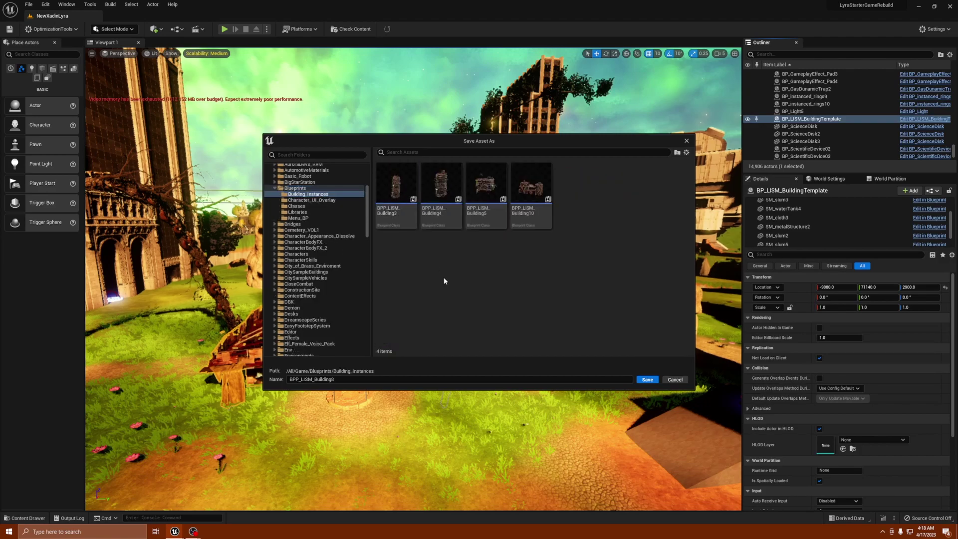
left_click(646, 379)
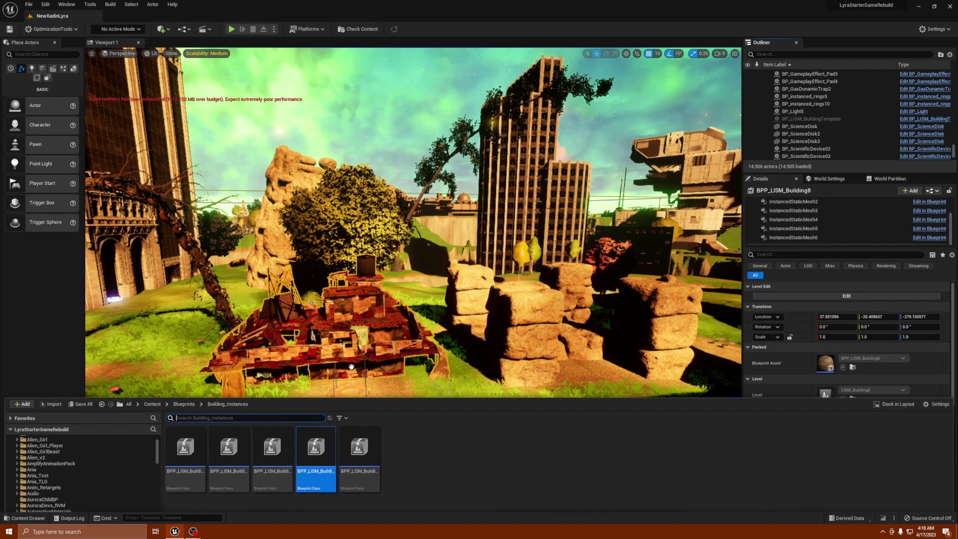
- Raise the placed BPP_LISM_Building8 actor, fly up above the level, and delete it
scroll(339, 325, "down", 2)
right_click_drag(339, 324, 353, 352)
left_click_drag(307, 285, 297, 224)
right_click_drag(298, 224, 295, 250)
key("s")
key("e")
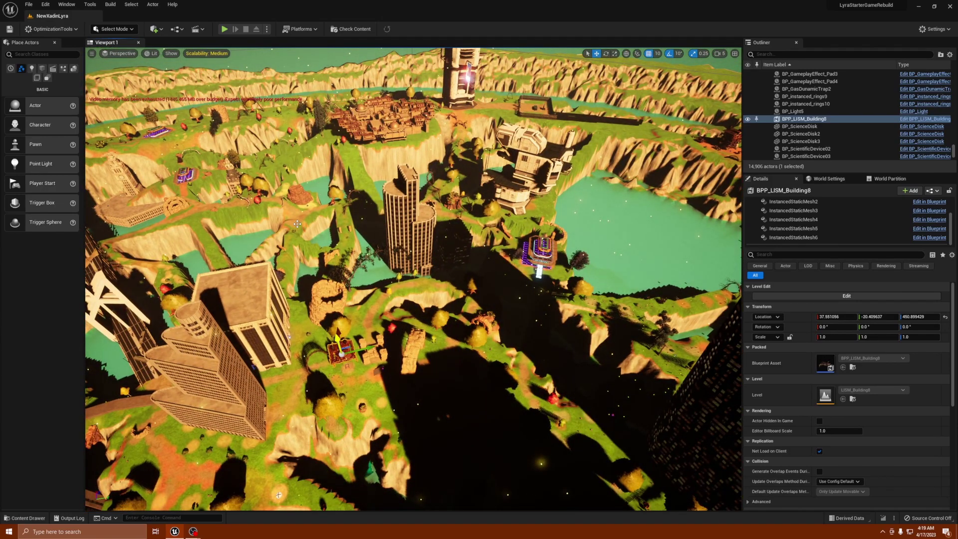
key("Delete")
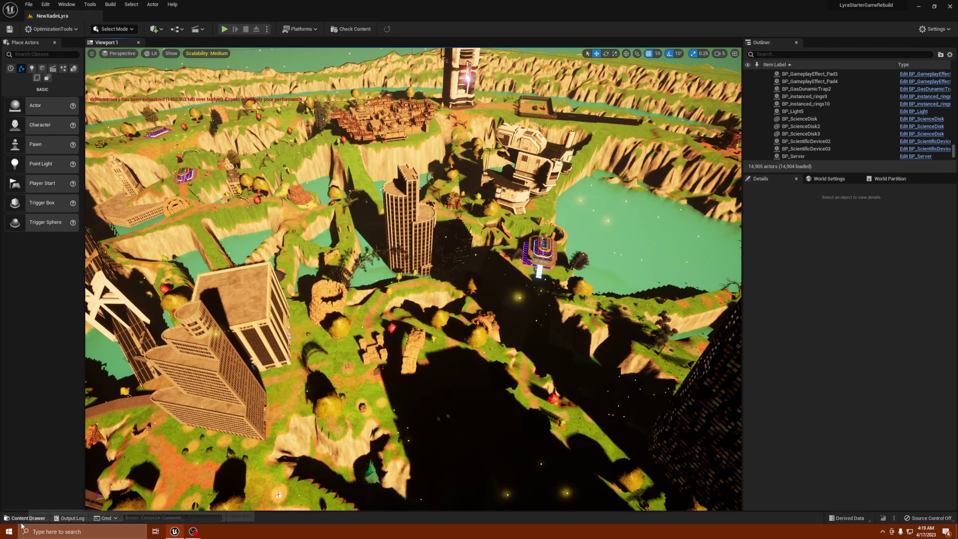
- Fly over the plateau and select the original slum building BP_Building12
right_click_drag(319, 299, 473, 214)
key("w")
right_click_drag(298, 223, 180, 414)
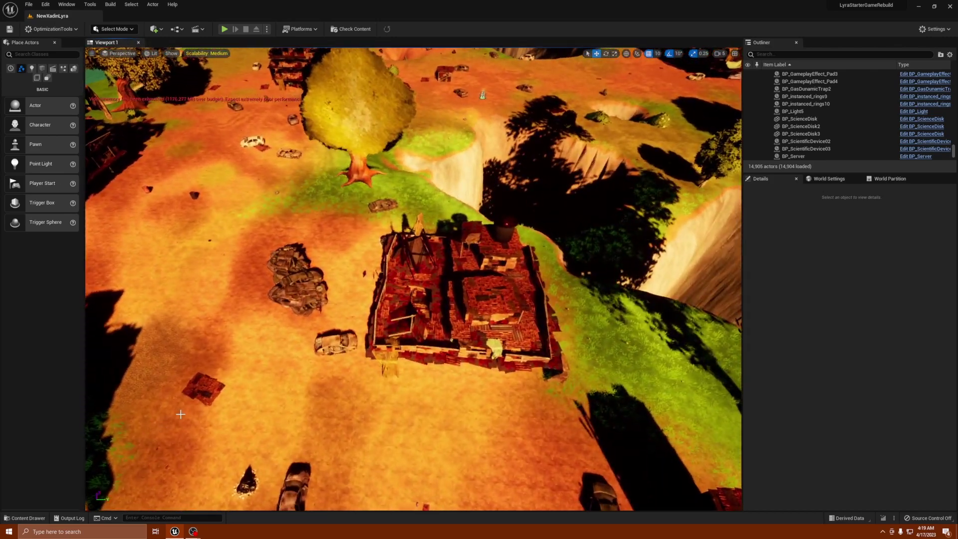
left_click(469, 326)
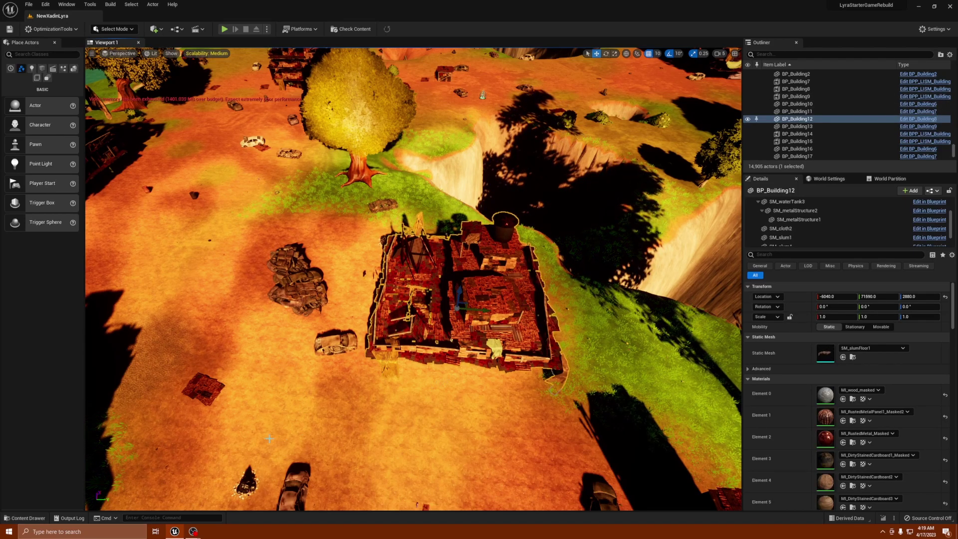
- Drop BPP_LISM_Building8 from Building_Instances onto the ground among the slum buildings
left_click(25, 517)
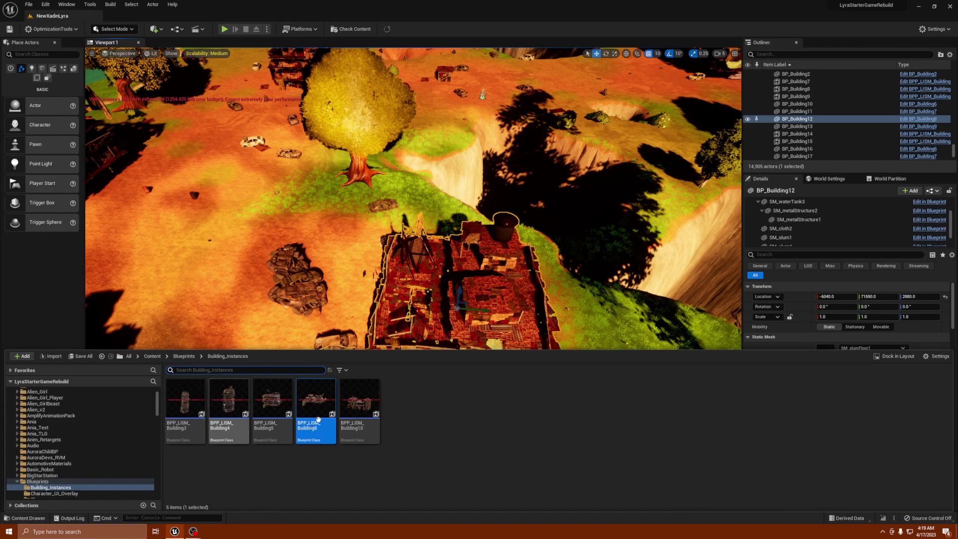
left_click_drag(316, 398, 217, 289)
mouse_move(216, 288)
right_mouse_down()
mouse_move(274, 282)
mouse_move(217, 288)
right_mouse_up()
key("a")
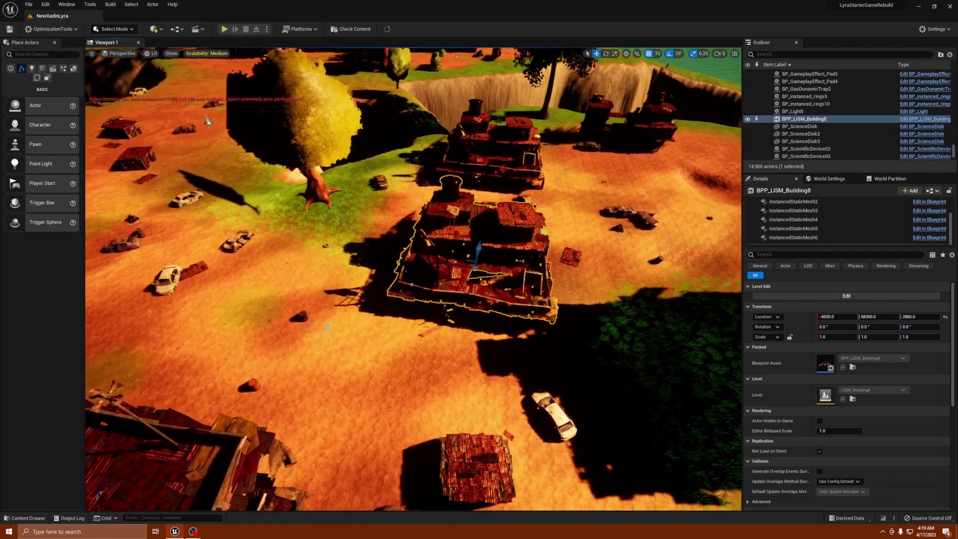
- Inspect the packed actor's InstancedStaticMesh components, from the first through InstancedStaticMesh6
left_click(794, 221)
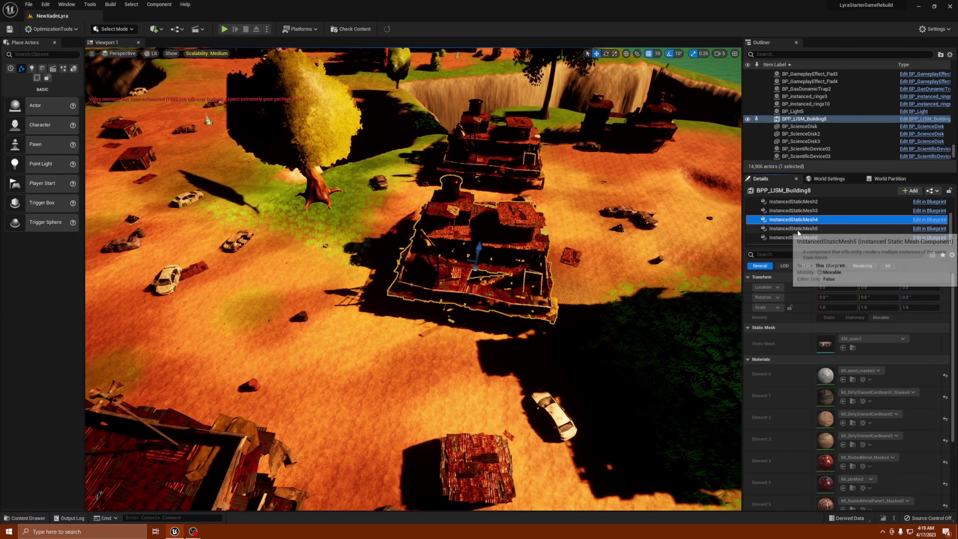
left_click(812, 229)
scroll(812, 230, "up", 3)
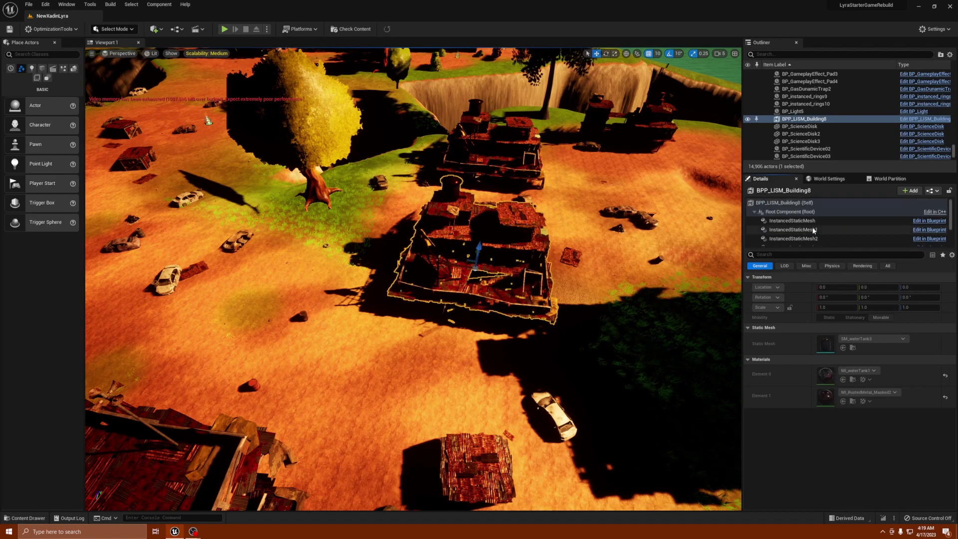
left_click(813, 222)
left_click(805, 232)
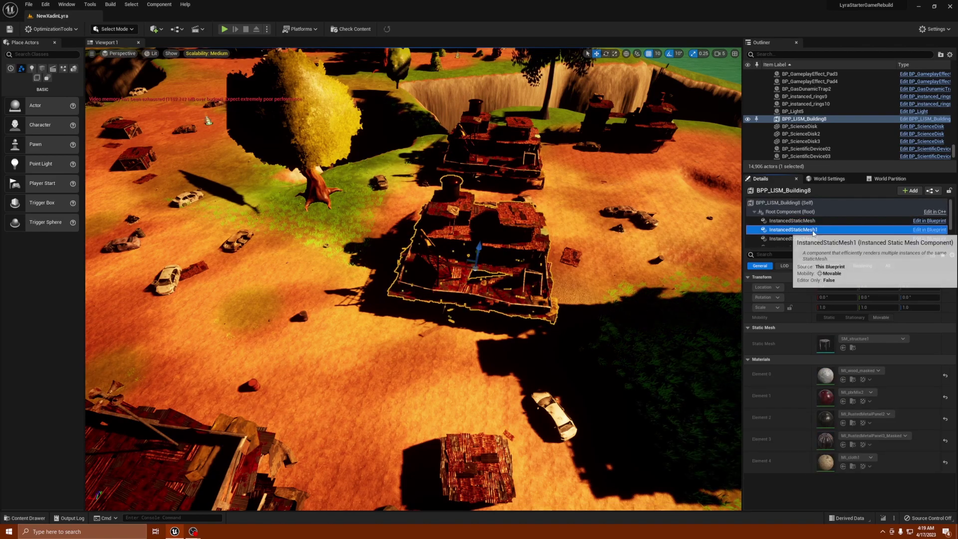
scroll(806, 235, "down", 3)
left_click(797, 230)
left_click(797, 239)
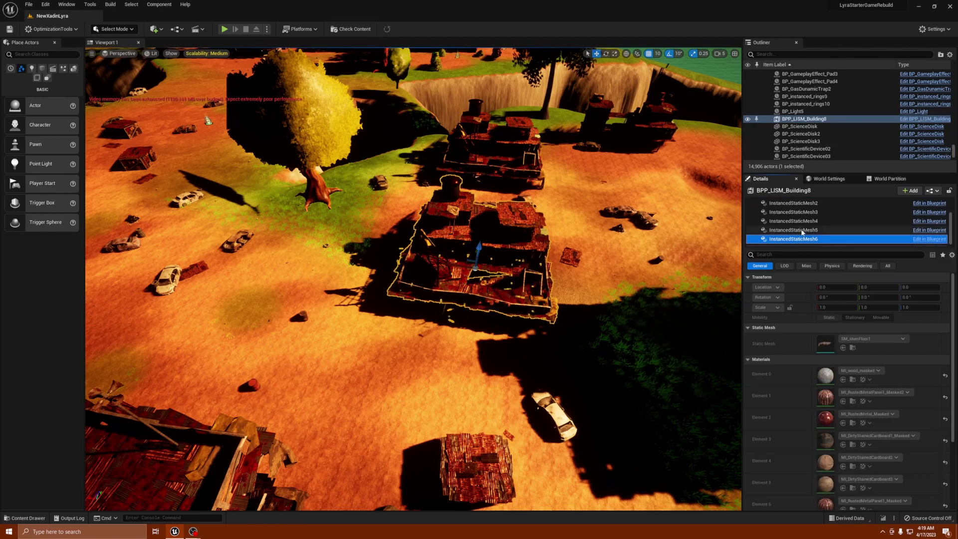
left_click(803, 213)
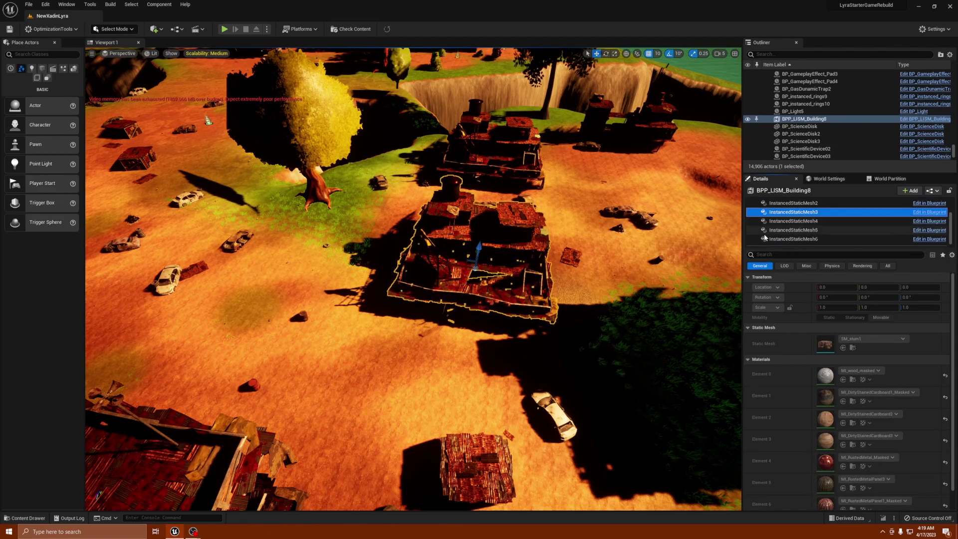
right_click_drag(662, 390, 553, 284)
key("d")
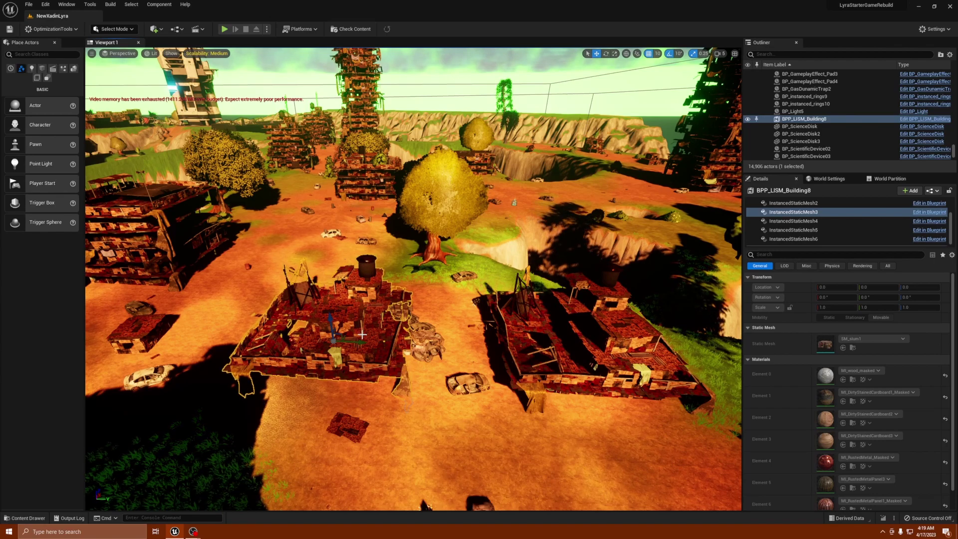
left_click(362, 334)
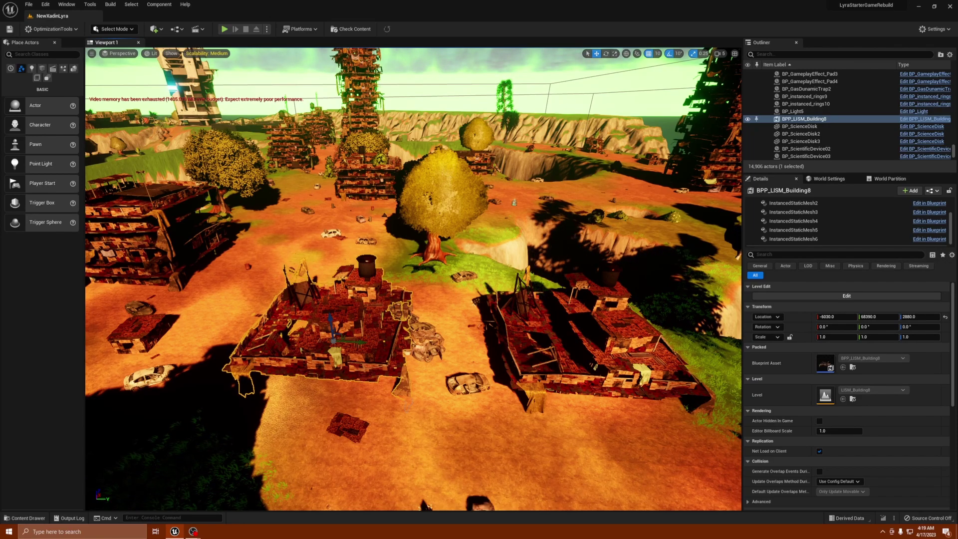
- Remove the test-placed BPP_LISM_Building8 actor from the level via the Outliner
right_click(375, 314)
left_click(401, 428)
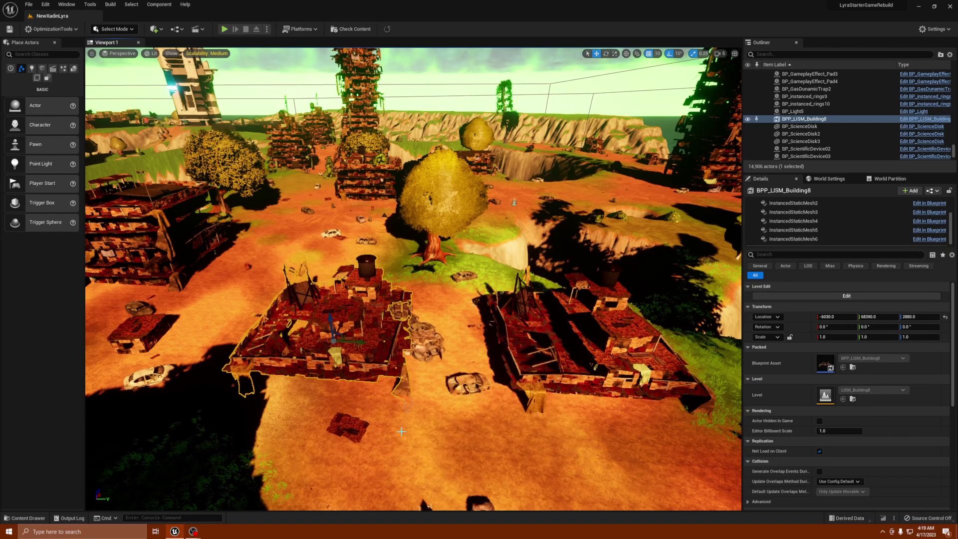
right_click(807, 119)
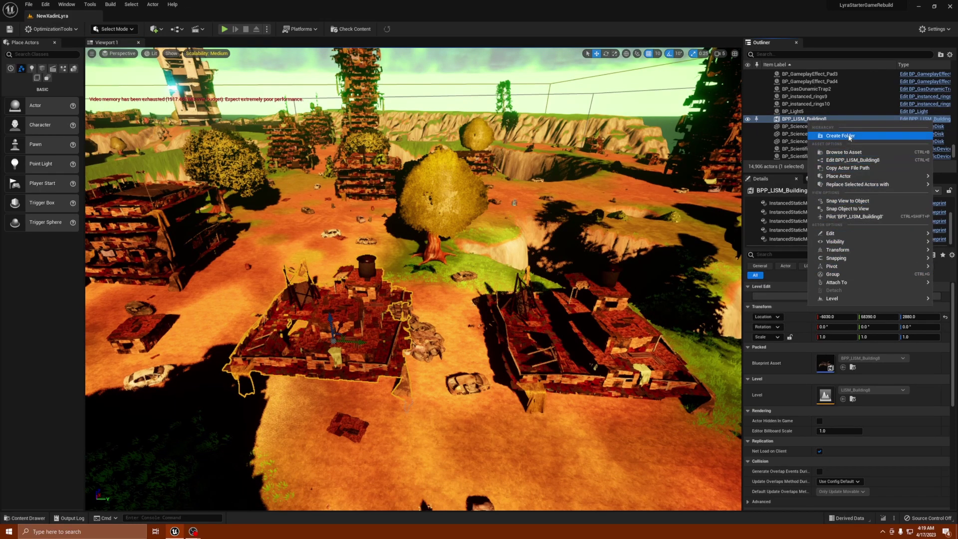
mouse_move(826, 242)
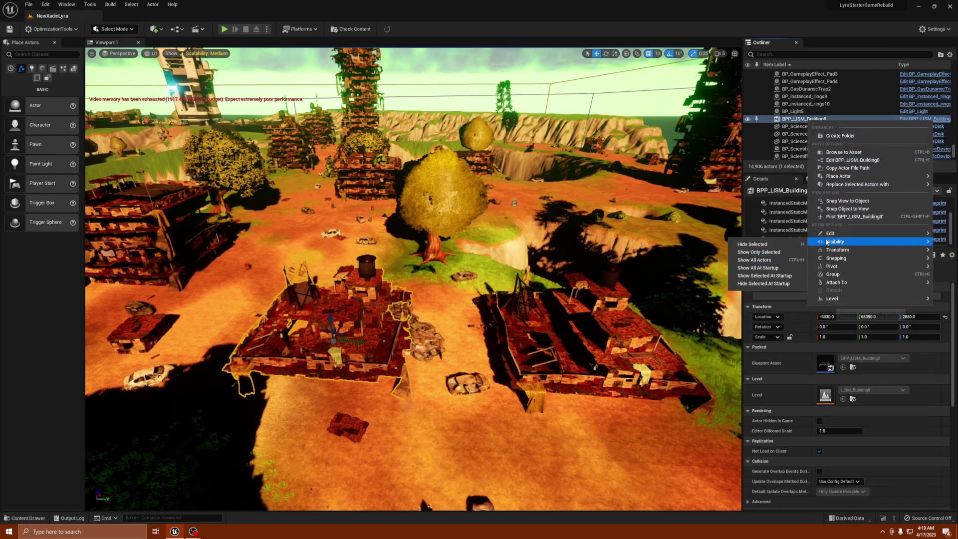
left_click(763, 283)
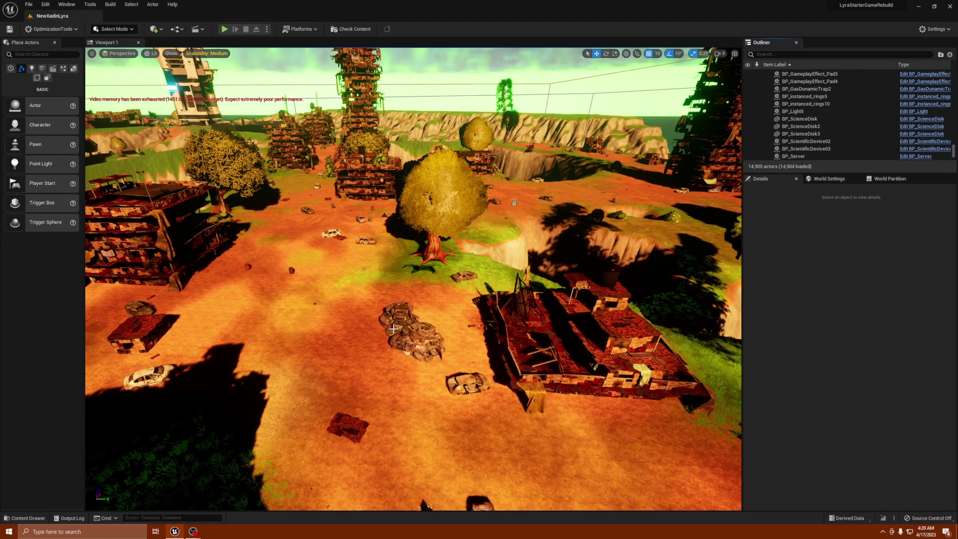
- Filter the Outliner for 'buildin' after clearing a 'templa' search, and widen the panels
left_click(807, 56)
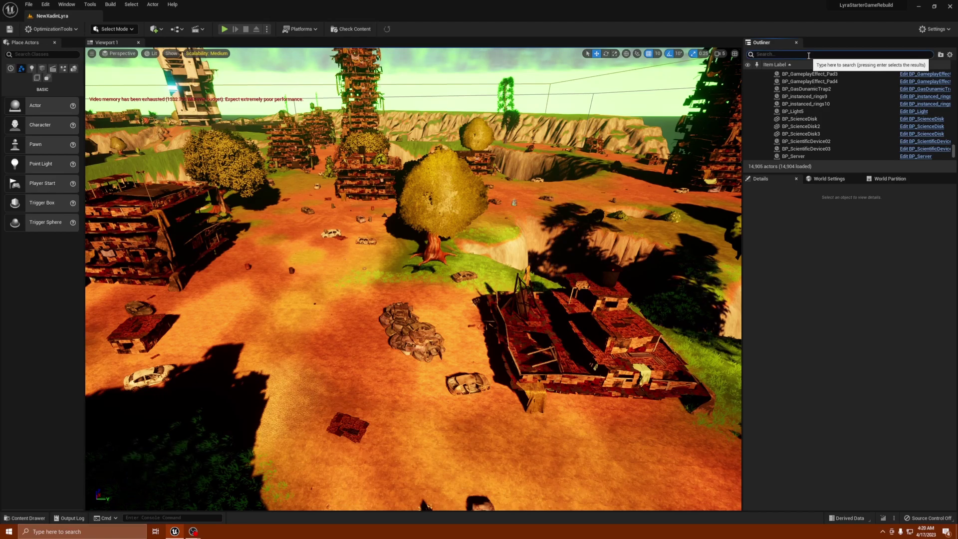
type("templ")
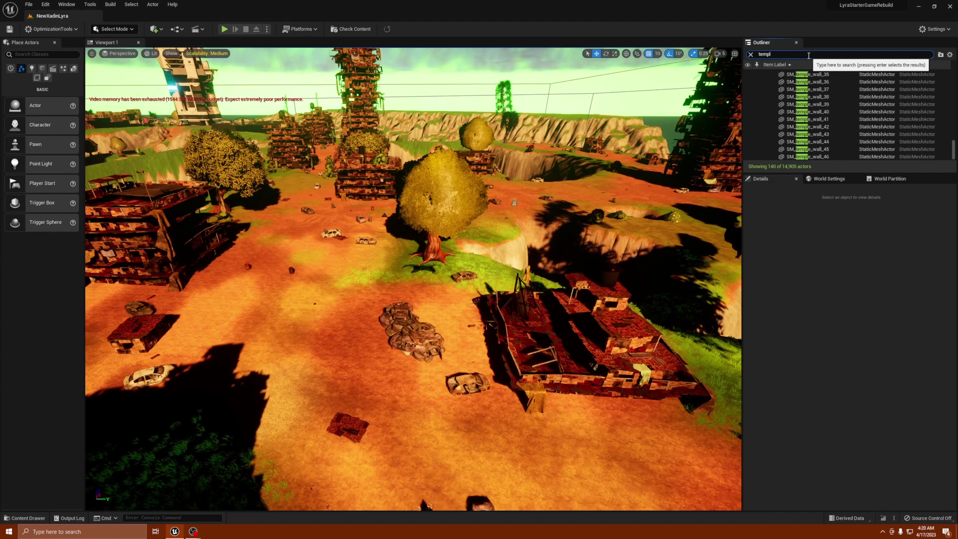
type("ate")
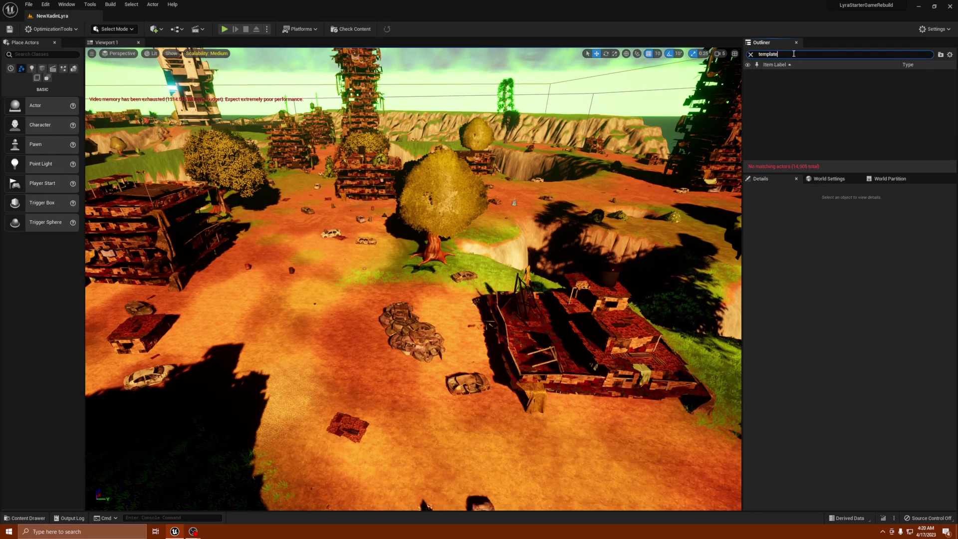
double_click(772, 54)
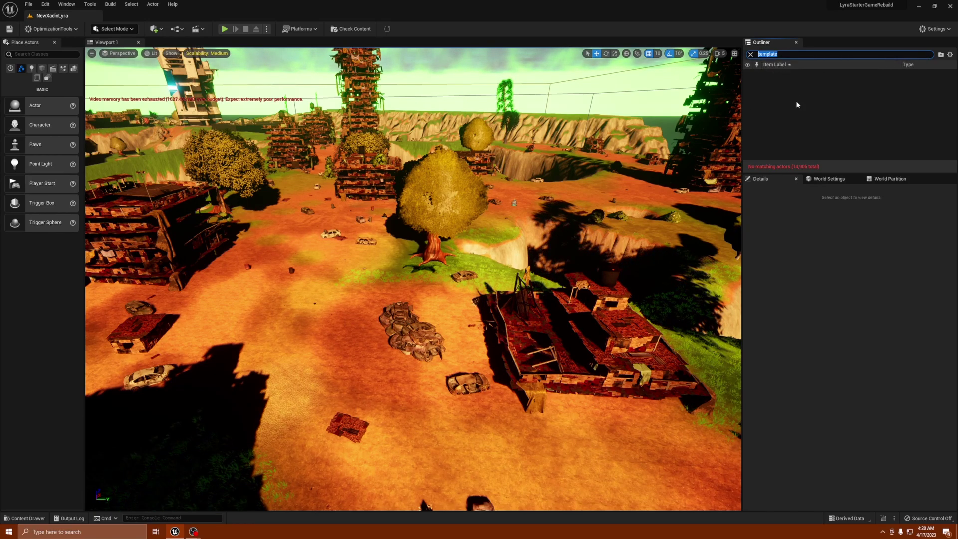
key("BackSpace")
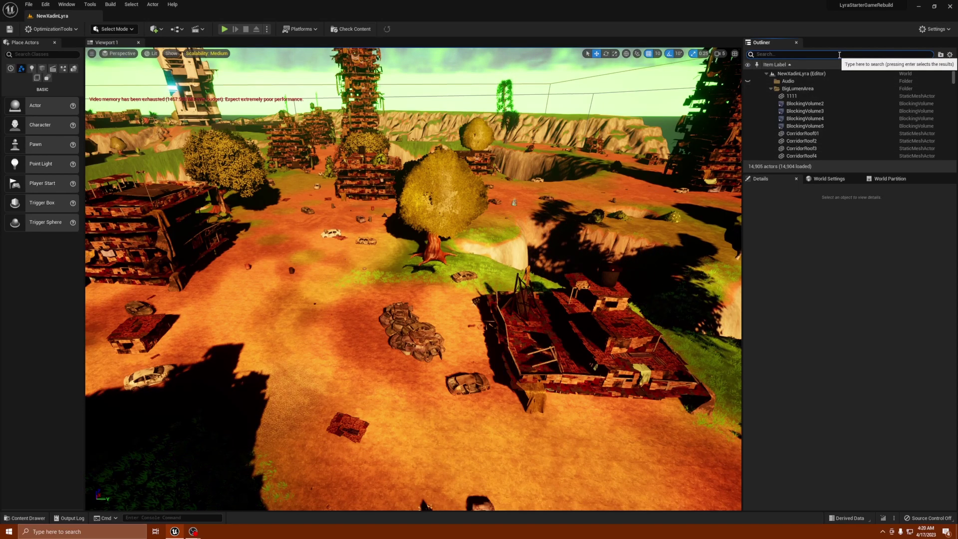
type("buil")
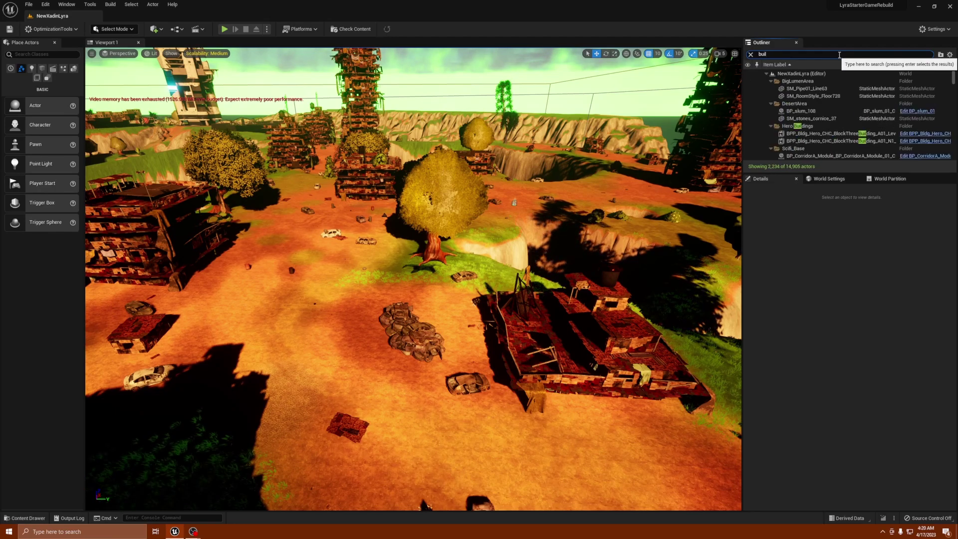
type("ding8")
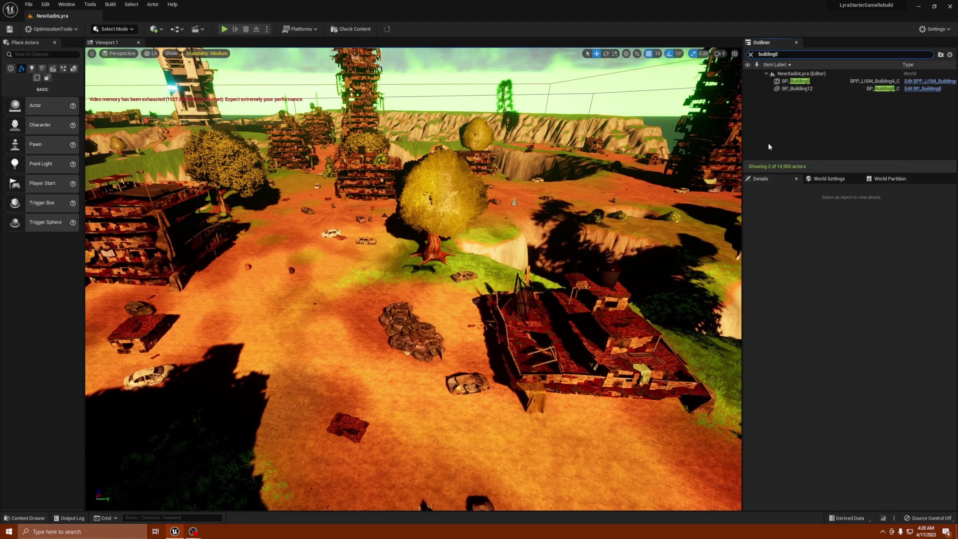
left_click_drag(742, 148, 689, 149)
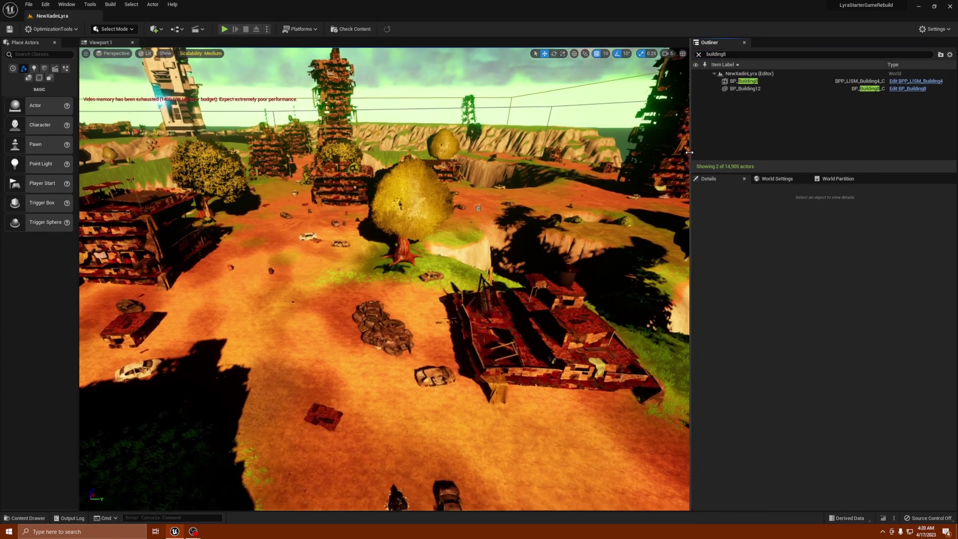
- Select BP_Building12 and open its context menu in the viewport
left_click(766, 82)
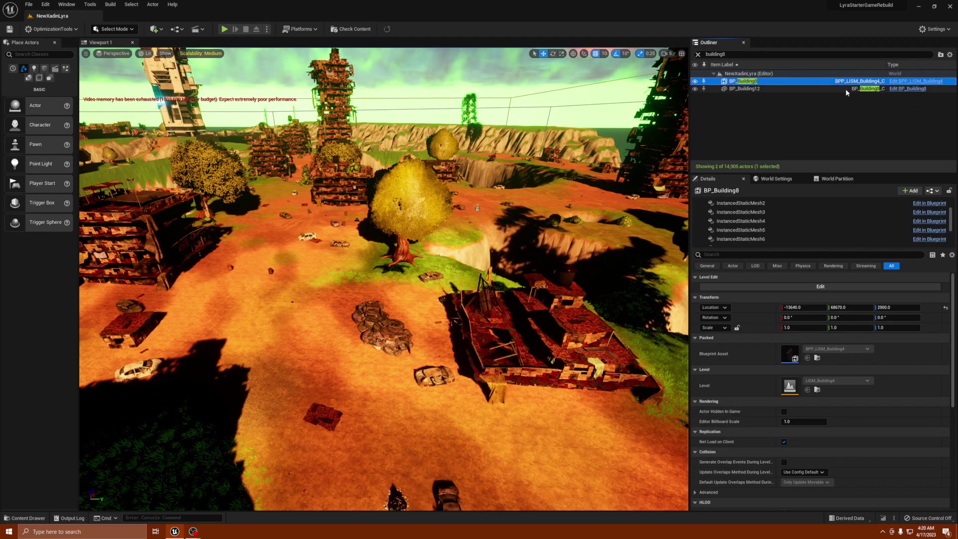
left_click(760, 89)
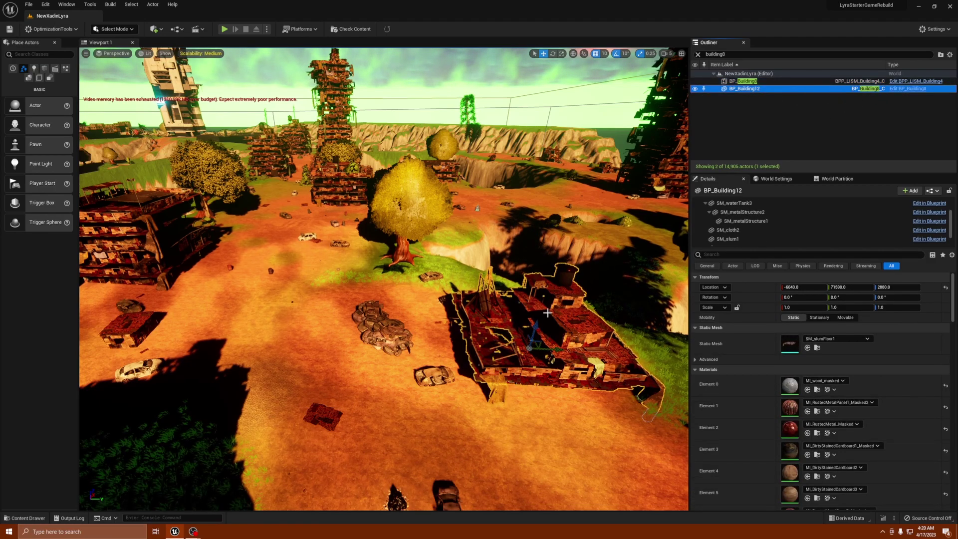
right_click(563, 331)
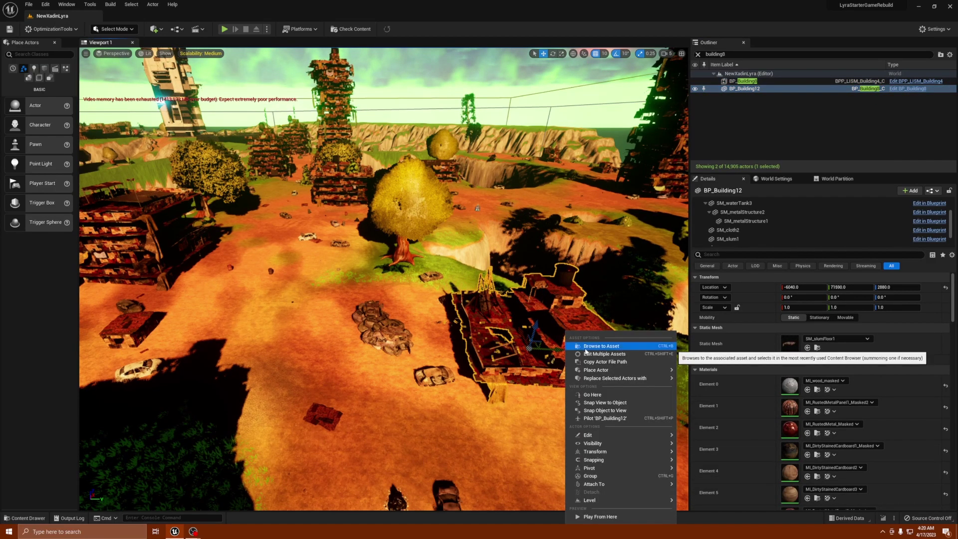
- Replace BP_Building12 with BPP_LISM_Building8, orbit to check it, and select the search text
mouse_move(649, 378)
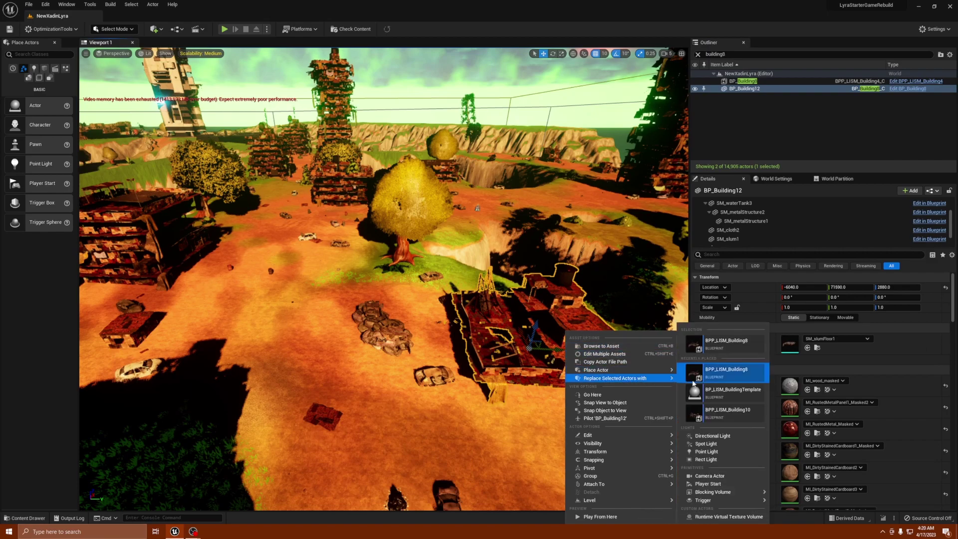
left_click(731, 344)
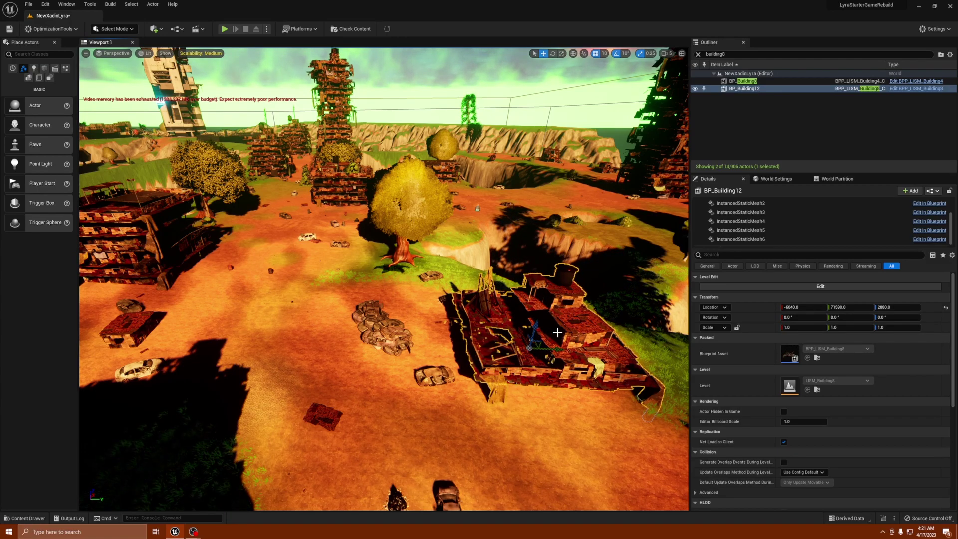
right_click_drag(467, 361, 578, 315)
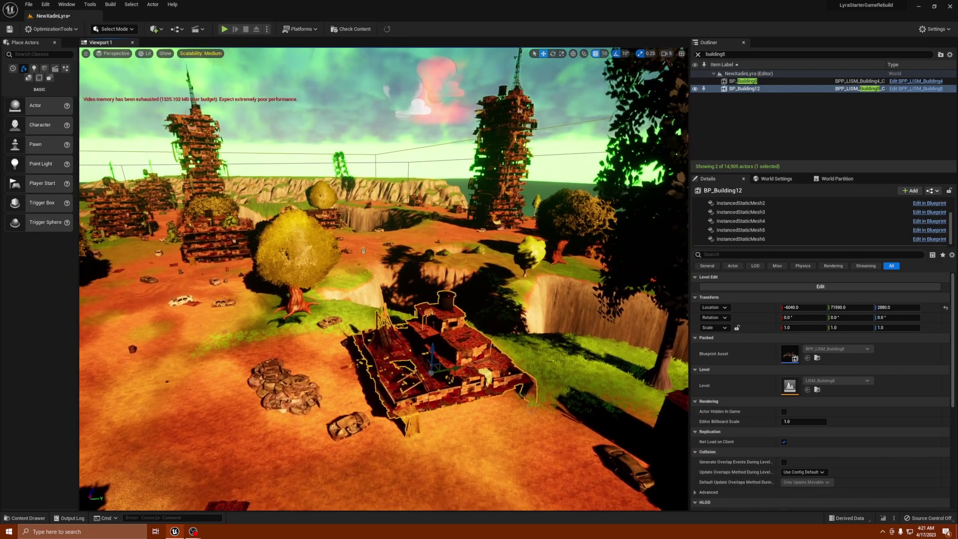
right_click_drag(468, 361, 515, 356)
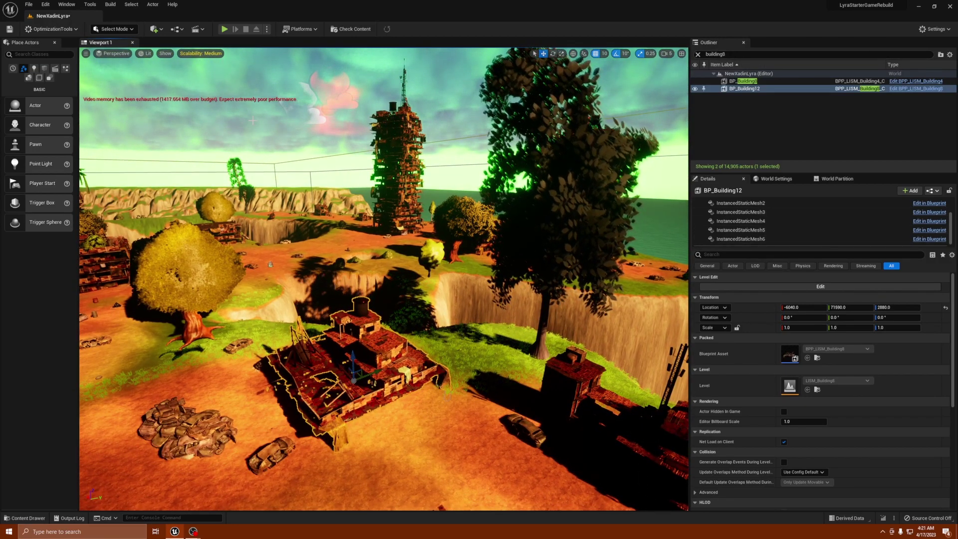
right_click_drag(349, 280, 296, 248)
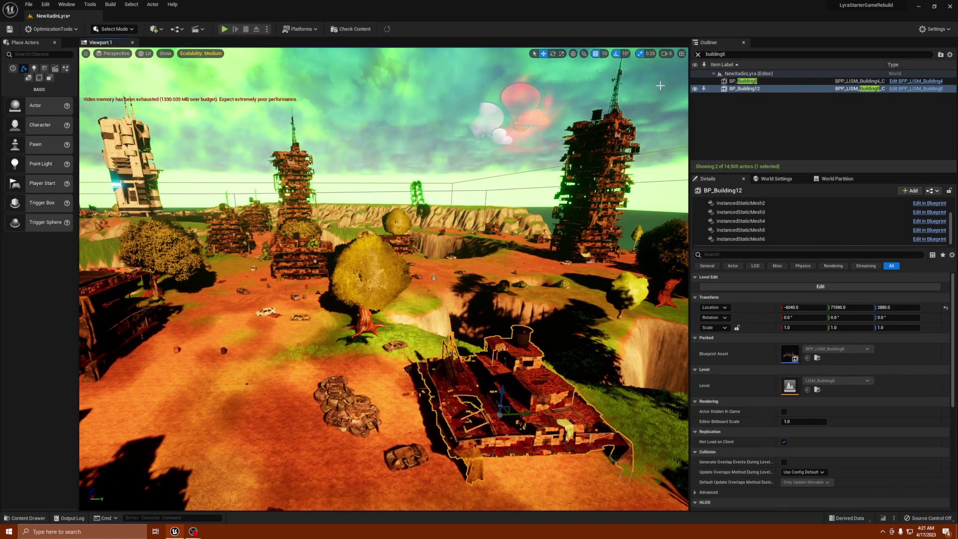
left_click_drag(734, 53, 688, 56)
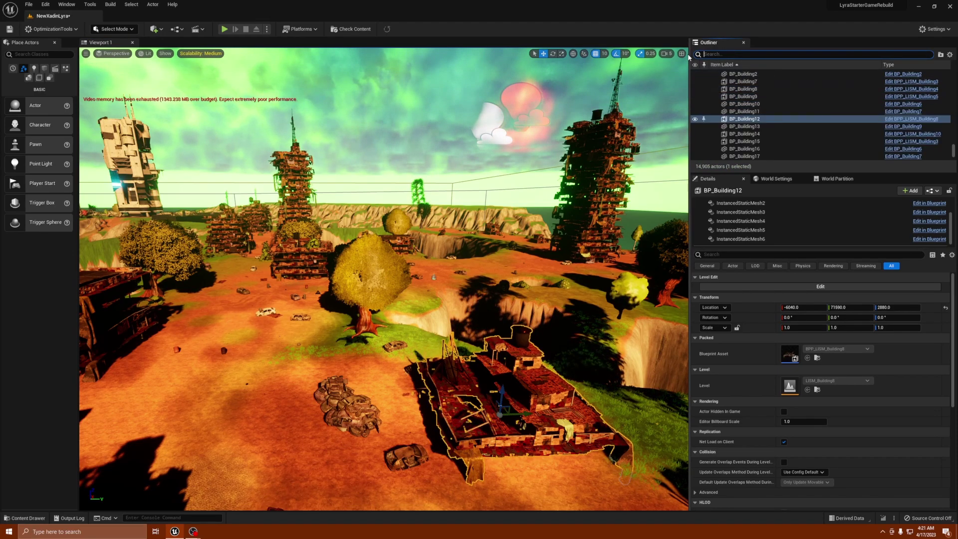
- Save all modified packages and select the large tree SM_Tree_Large_57
left_click(28, 4)
left_click(61, 88)
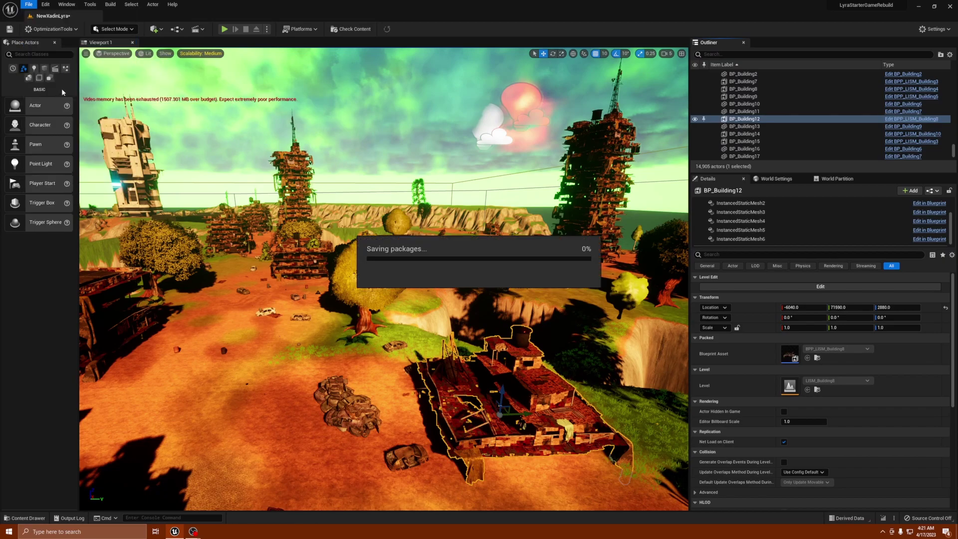
right_click_drag(341, 252, 373, 269)
left_click(355, 291)
- Fly the view down to ground level beside the tall slum tower
key("w")
key("w")
key("s")
key("w")
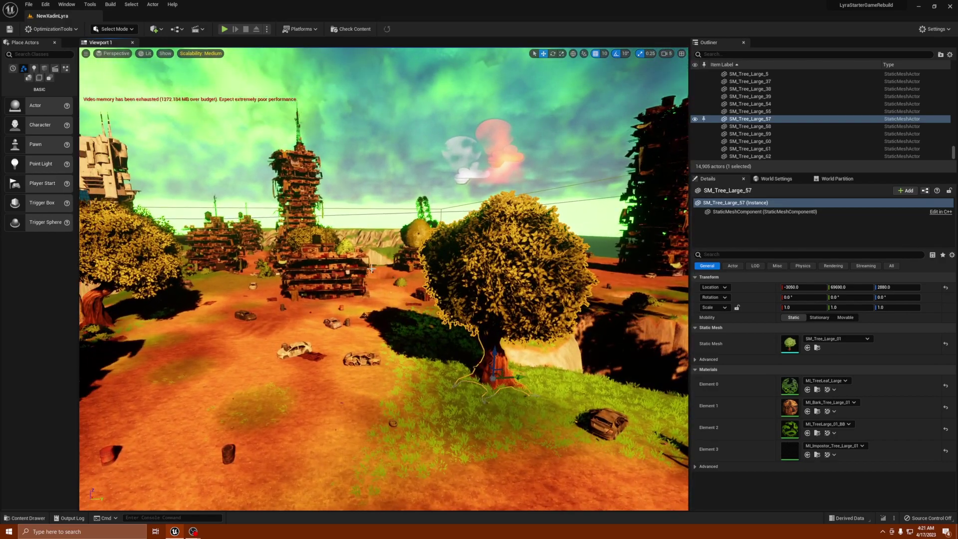
right_click_drag(346, 213, 488, 226)
key("w")
key("s")
right_click_drag(345, 212, 345, 212)
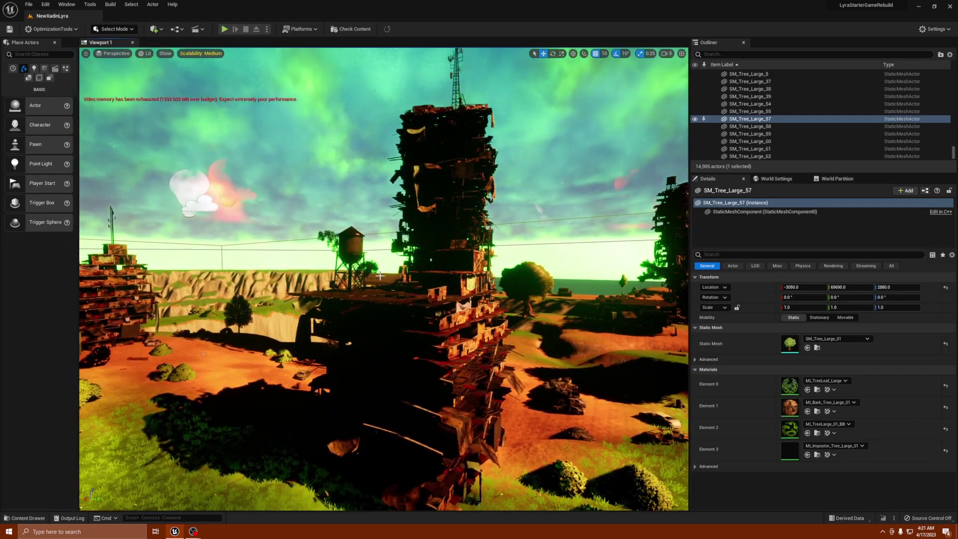
- Select the central tower BP_Building20 and fly the view forward past it
left_click(439, 327)
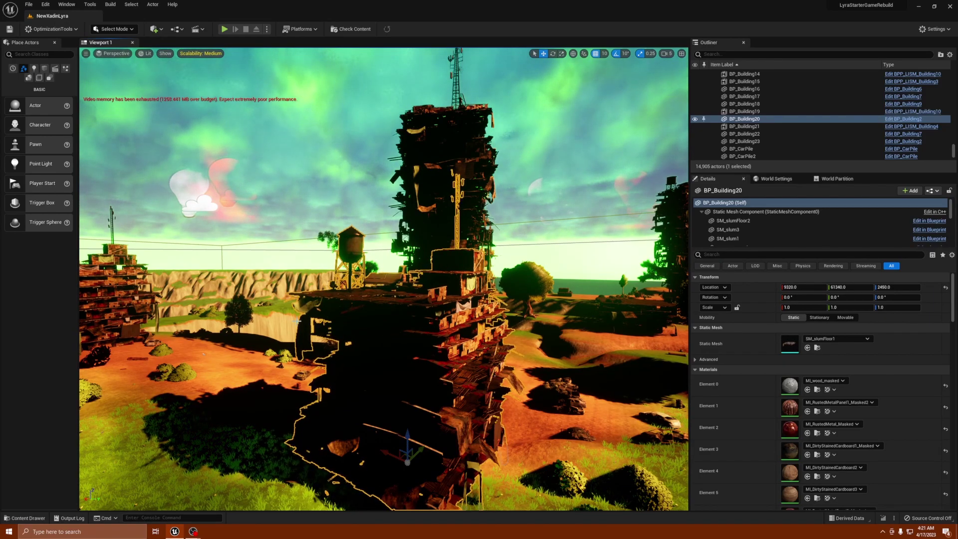
left_click(123, 272)
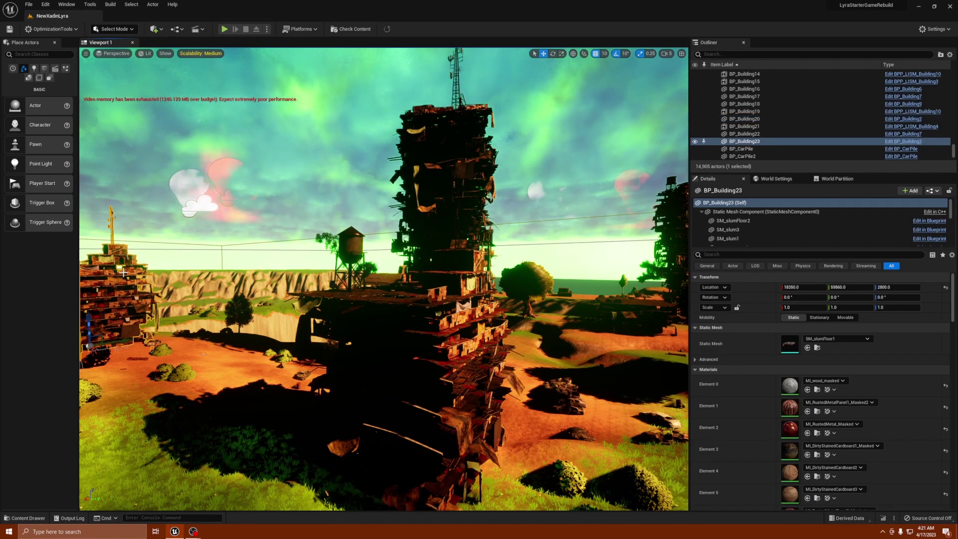
left_click(465, 361)
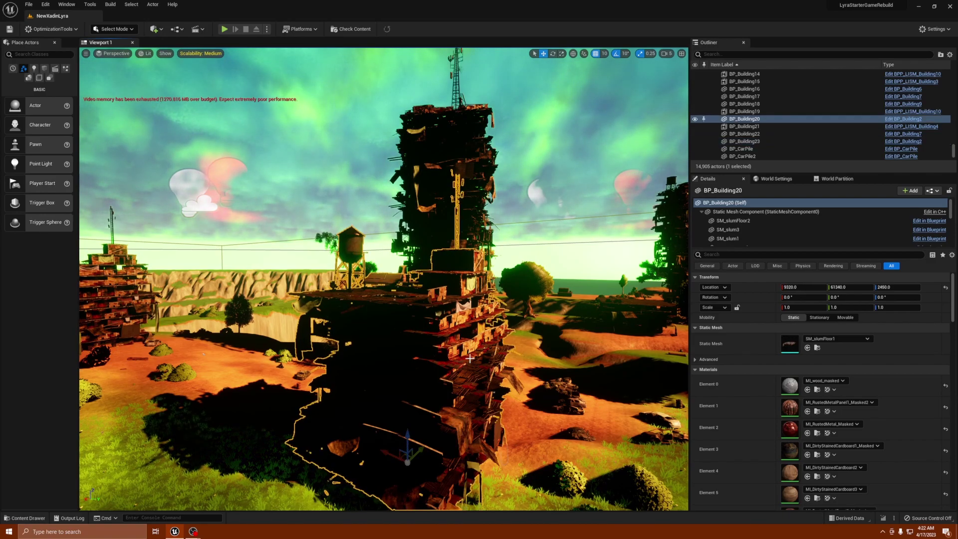
left_click(22, 517)
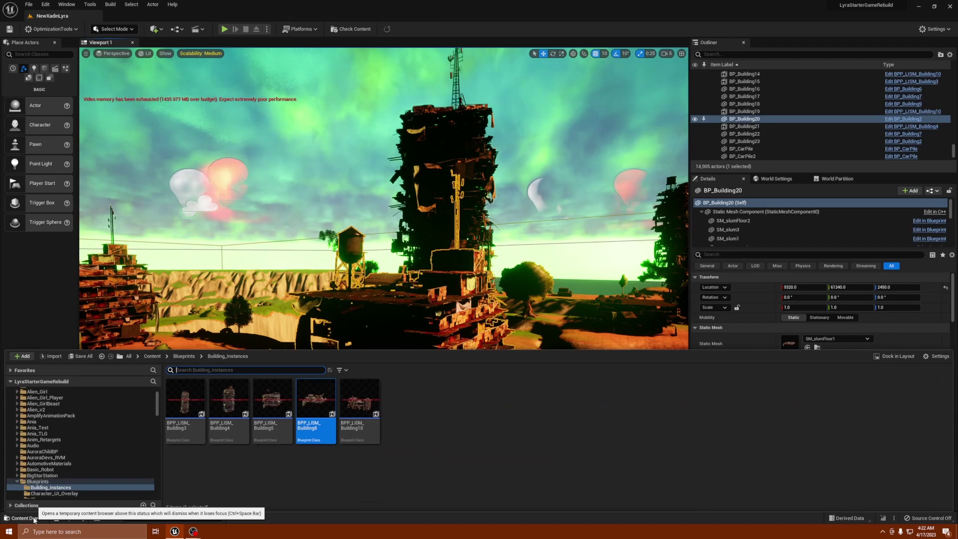
left_click(33, 518)
mouse_move(383, 279)
right_mouse_down()
mouse_move(424, 274)
mouse_move(566, 220)
mouse_move(546, 205)
mouse_move(506, 207)
mouse_move(466, 232)
mouse_move(407, 234)
mouse_move(372, 280)
right_mouse_up()
key("w")
- Place BP_LISM_BuildingTemplate from Blueprints near the chasm, then reselect tower BP_Building20
left_click(34, 517)
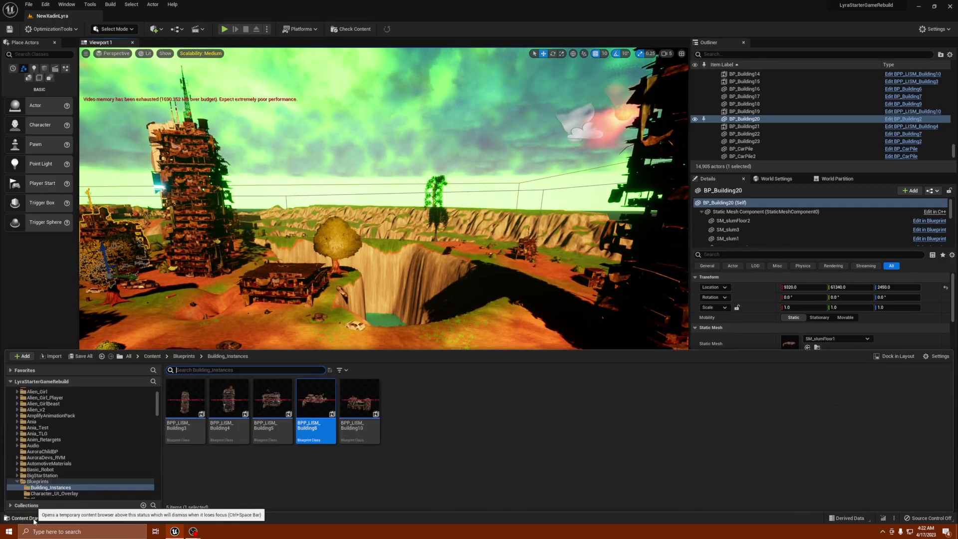
left_click(39, 481)
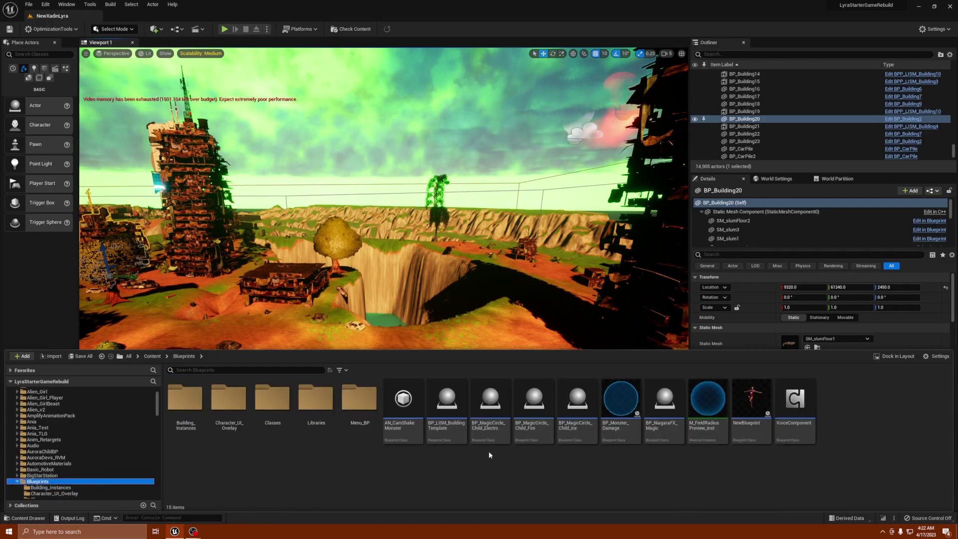
left_click(331, 339)
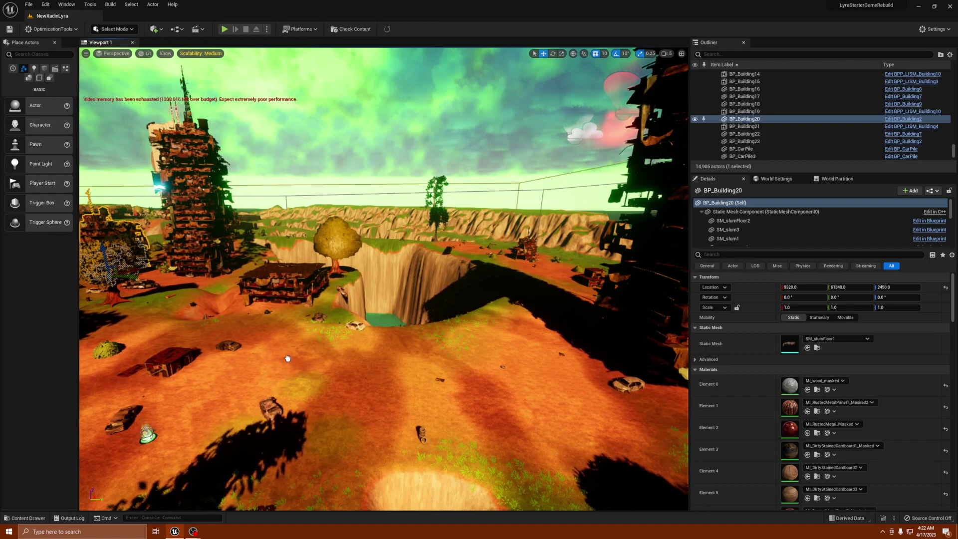
left_click_drag(289, 358, 289, 358)
key("a")
right_click_drag(288, 358, 268, 356)
left_click(260, 270)
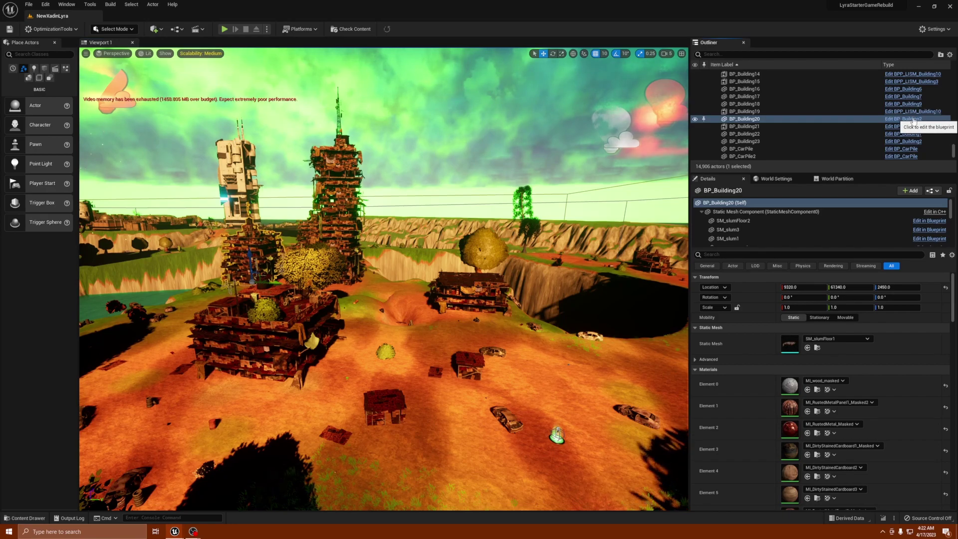
- Open BP_Building2's blueprint and copy its components SM_slumFloor1 through SM_barrel4
left_click(913, 120)
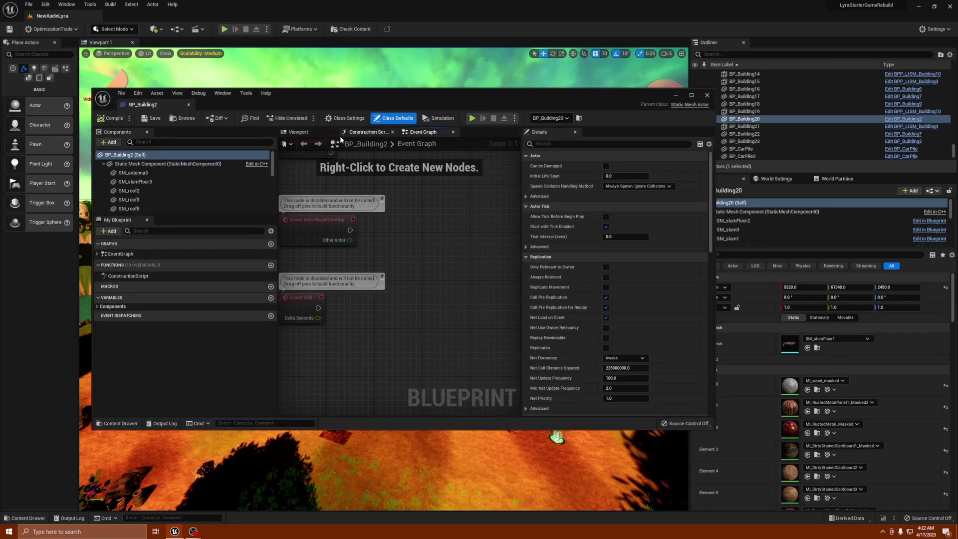
left_click(299, 131)
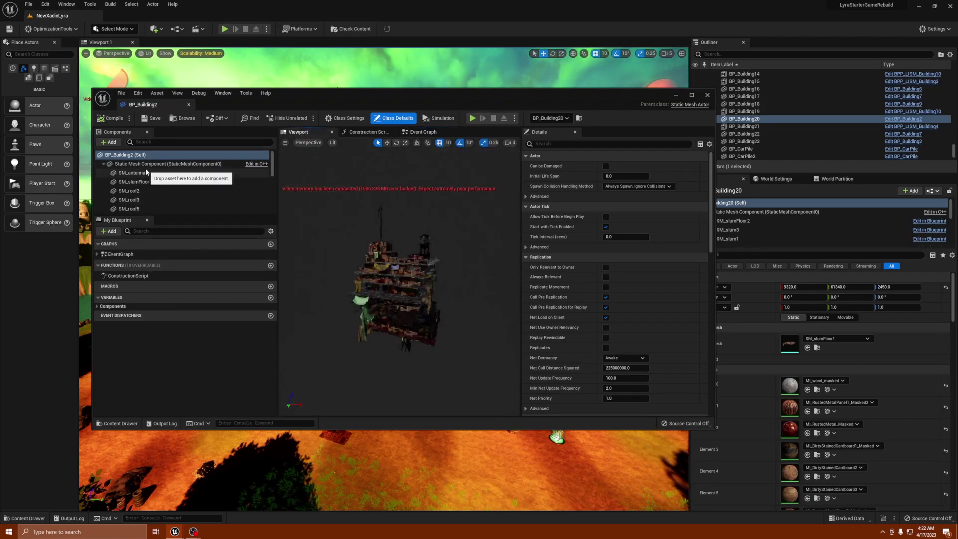
left_click(142, 181)
scroll(161, 197, "down", 3)
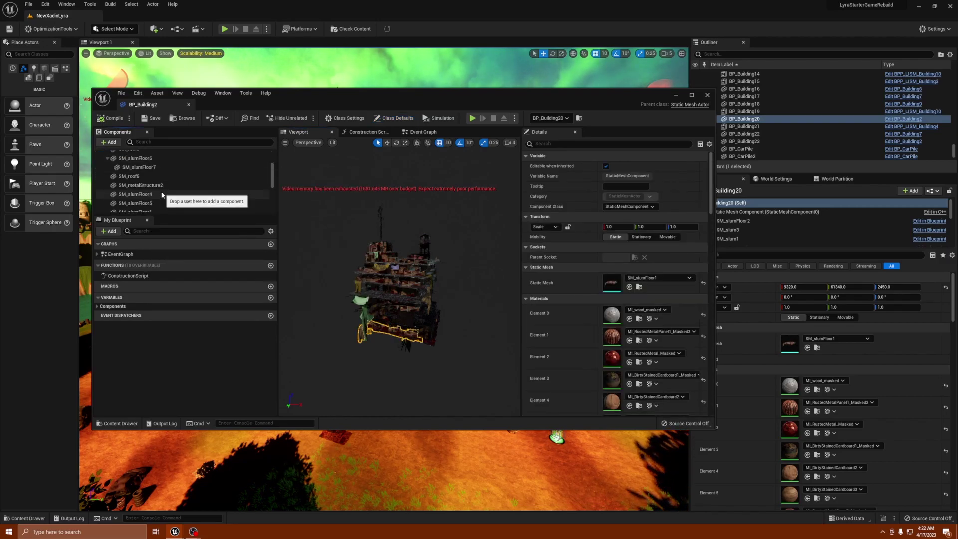
scroll(161, 198, "down", 2)
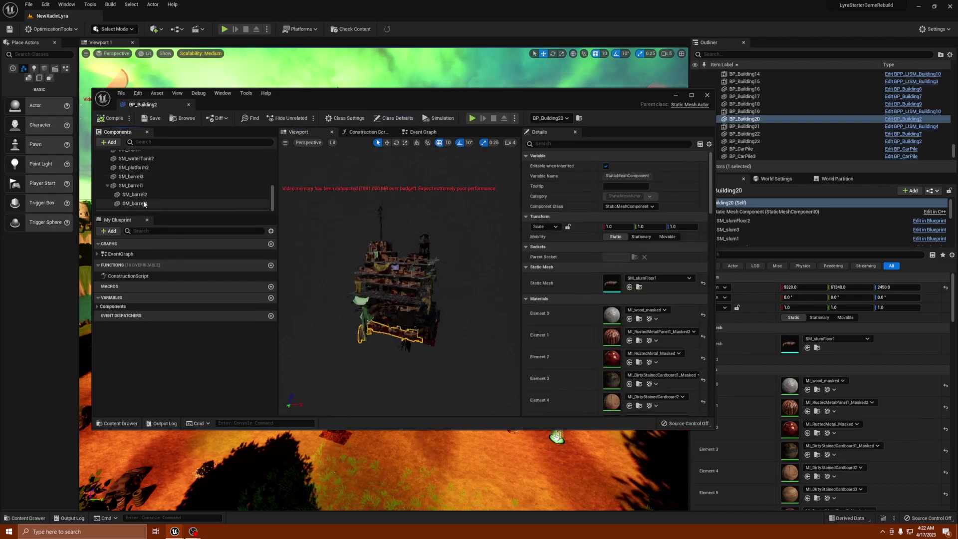
left_click(144, 203, "shift")
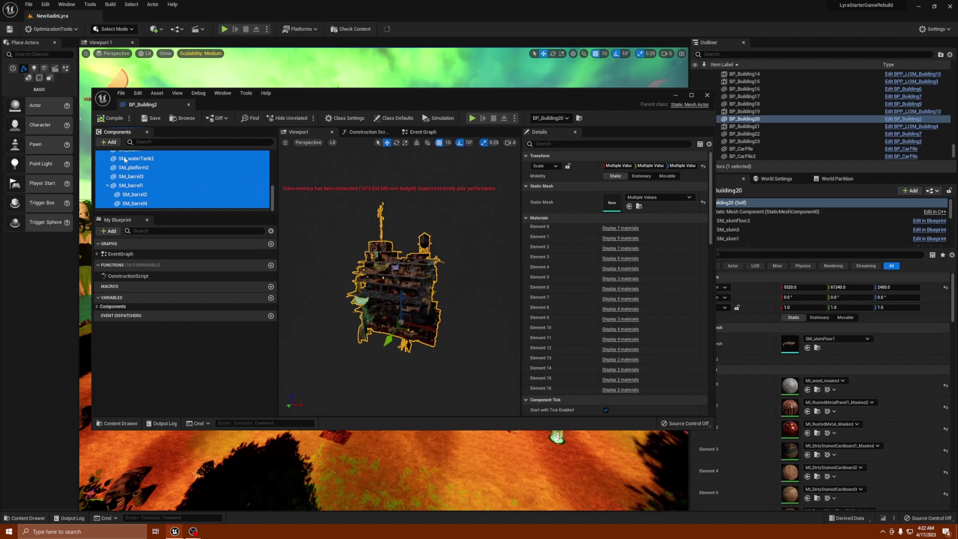
right_click(132, 170)
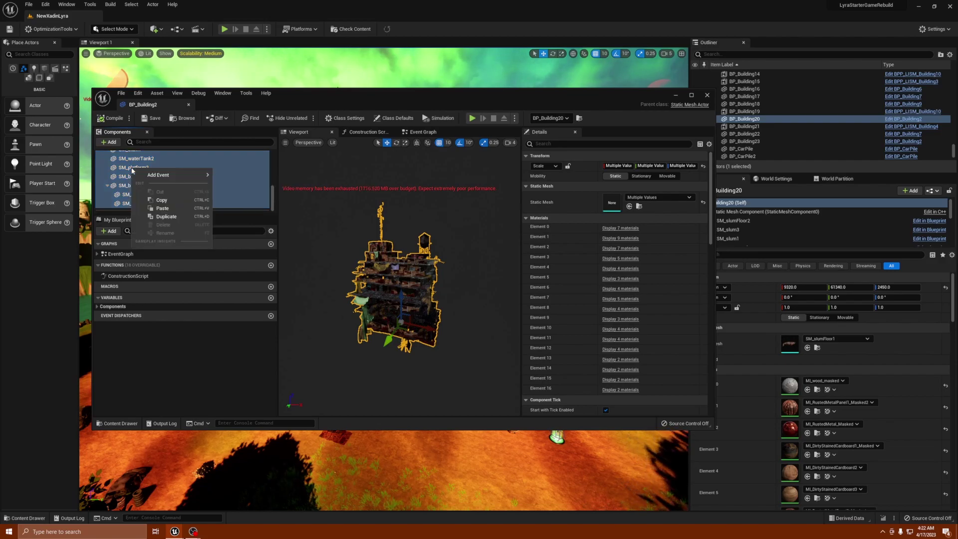
left_click(158, 200)
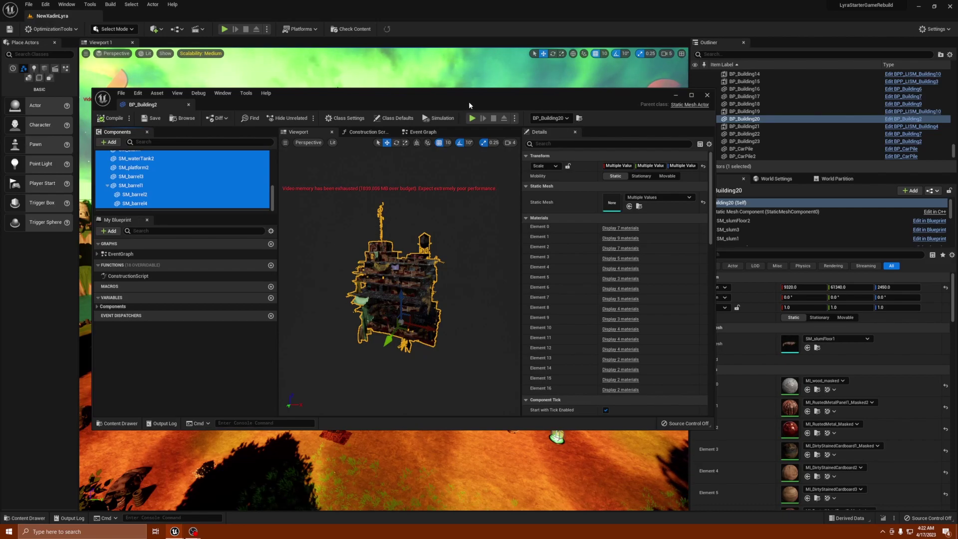
- Move, narrow and minimize the Blueprint editor window to reveal the level
left_click_drag(481, 103, 431, 152)
left_click_drag(665, 243, 418, 225)
left_click_drag(303, 147, 358, 169)
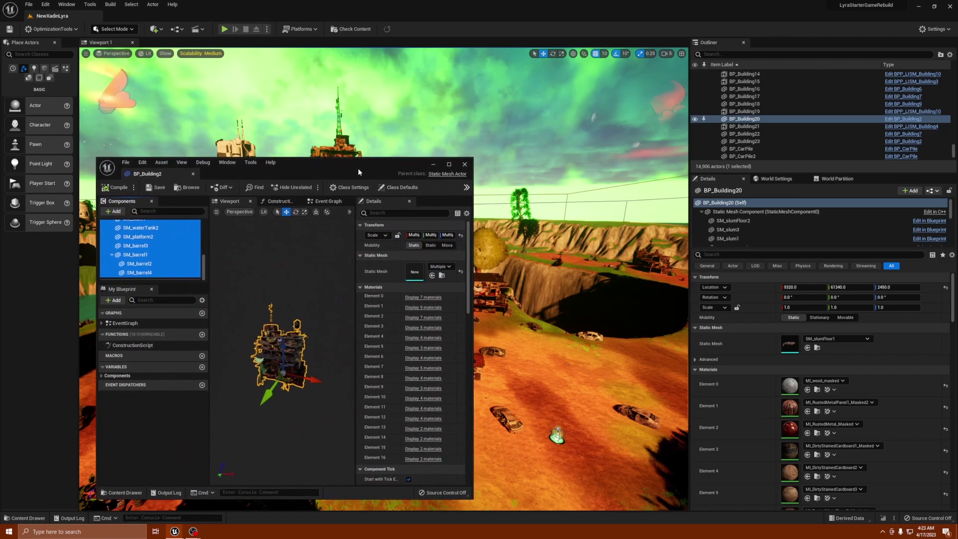
left_click(738, 56)
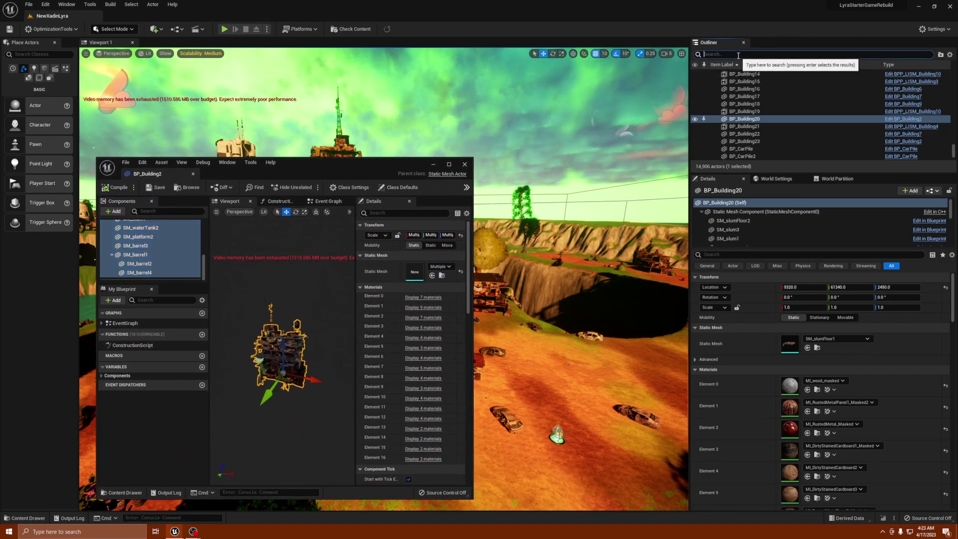
left_click(432, 165)
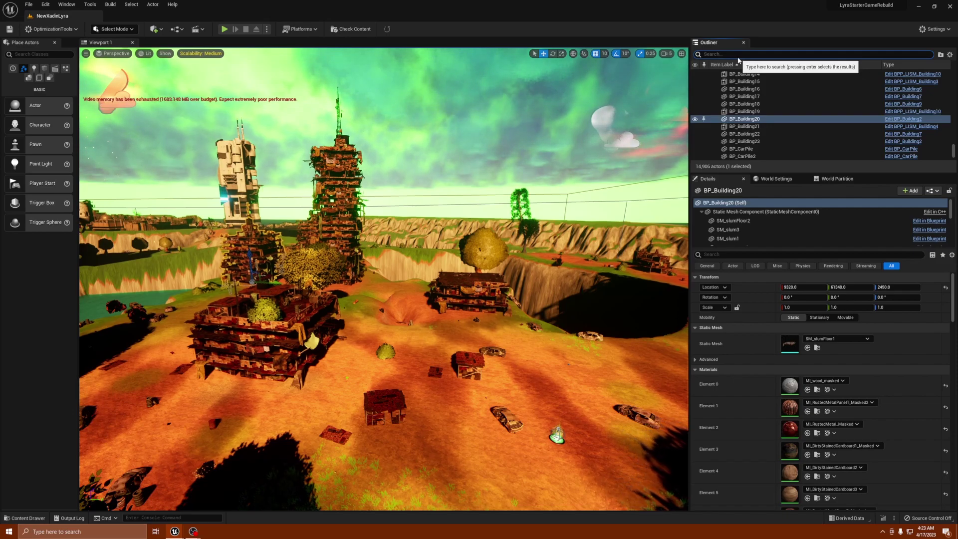
- Find BP_LISM_BuildingTemplate with a 'lism' Outliner search and paste the meshes under DefaultSceneRoot
type("lis")
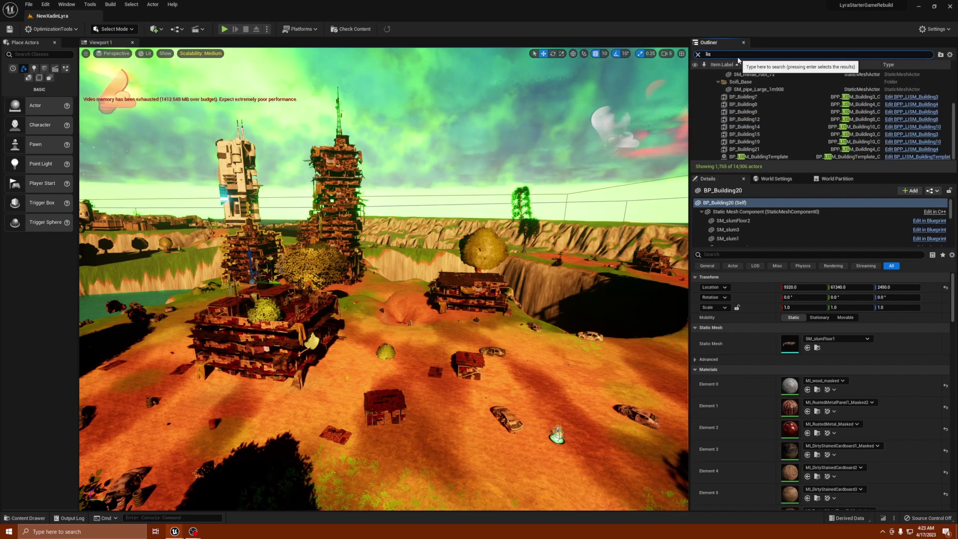
type("m")
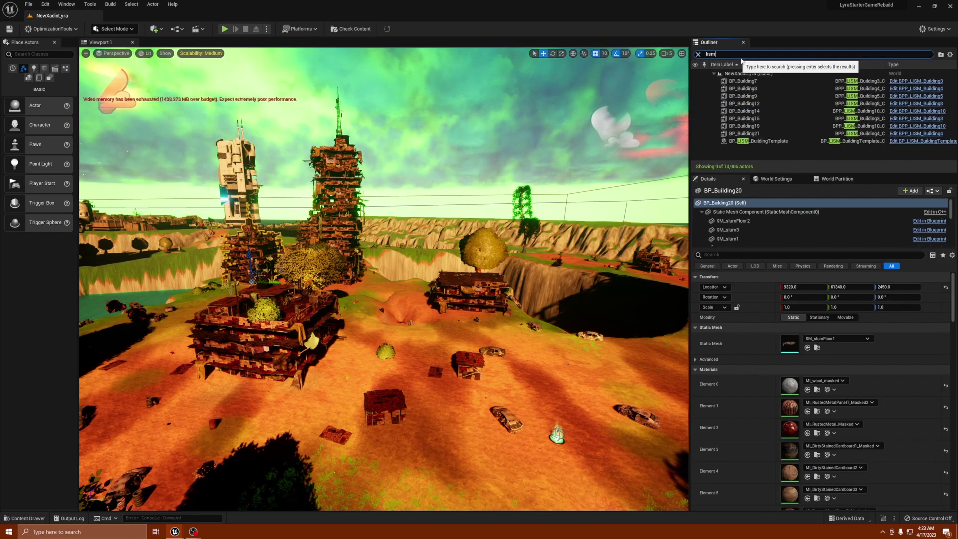
left_click(769, 143)
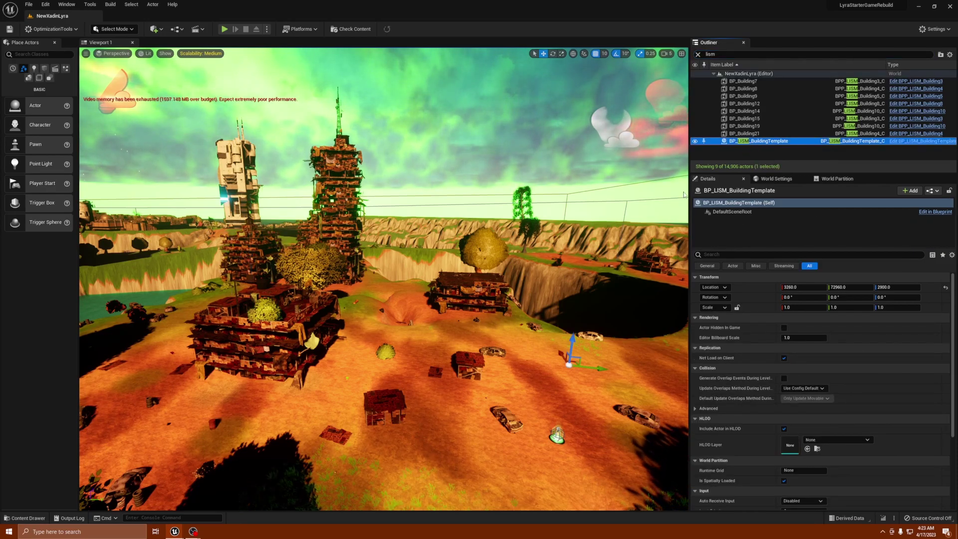
right_click(737, 213)
left_click(726, 214)
right_click(725, 215)
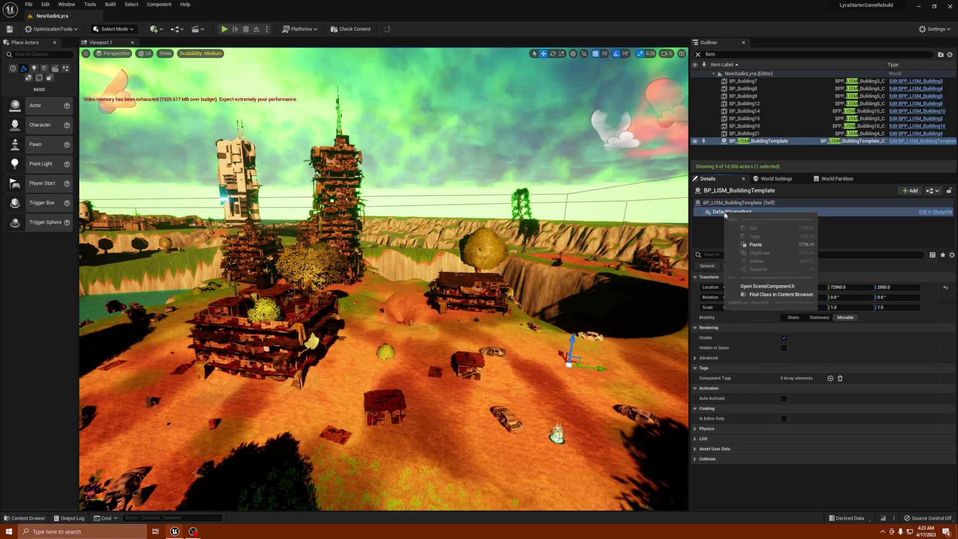
left_click(755, 244)
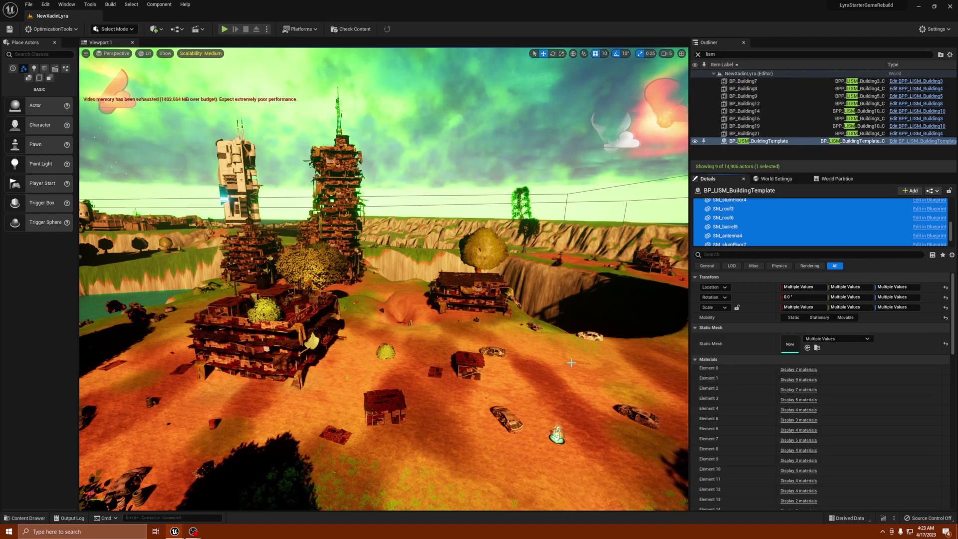
- Fly the view forward to face the rebuilt slum tower
right_click_drag(556, 326, 491, 311)
key("w")
mouse_move(592, 314)
right_mouse_down()
mouse_move(564, 322)
mouse_move(592, 314)
right_mouse_up()
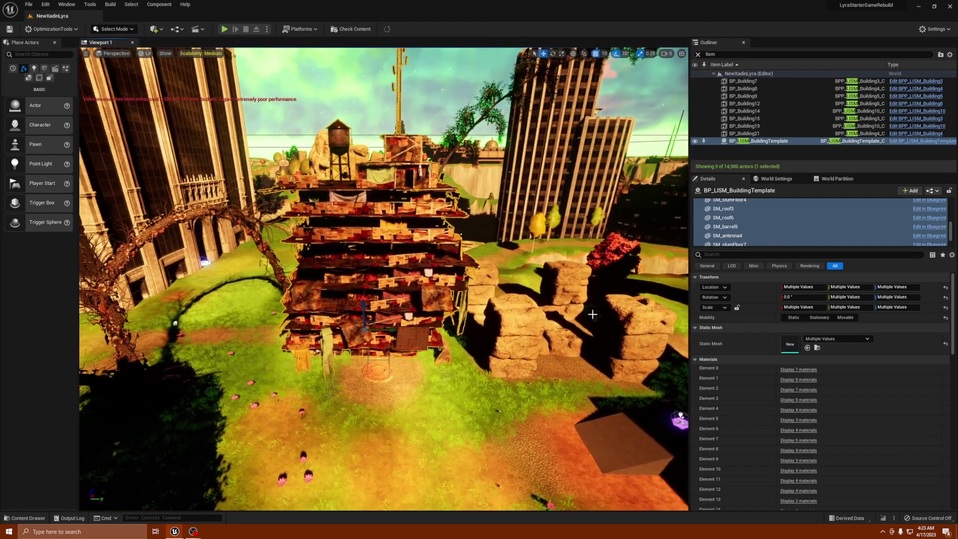
- Create a Packed Level Actor from BP_LISM_BuildingTemplate using the Center Min Z pivot
right_click(759, 142)
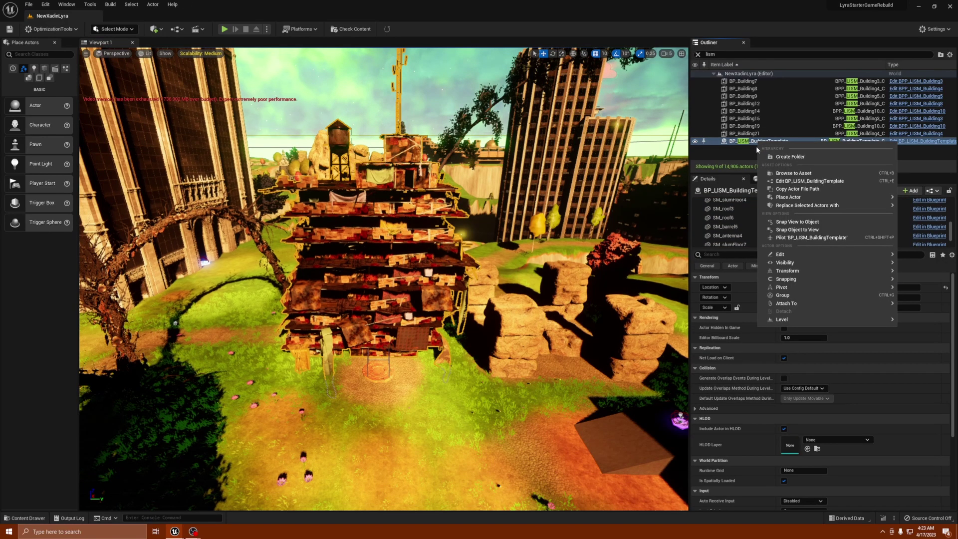
mouse_move(794, 320)
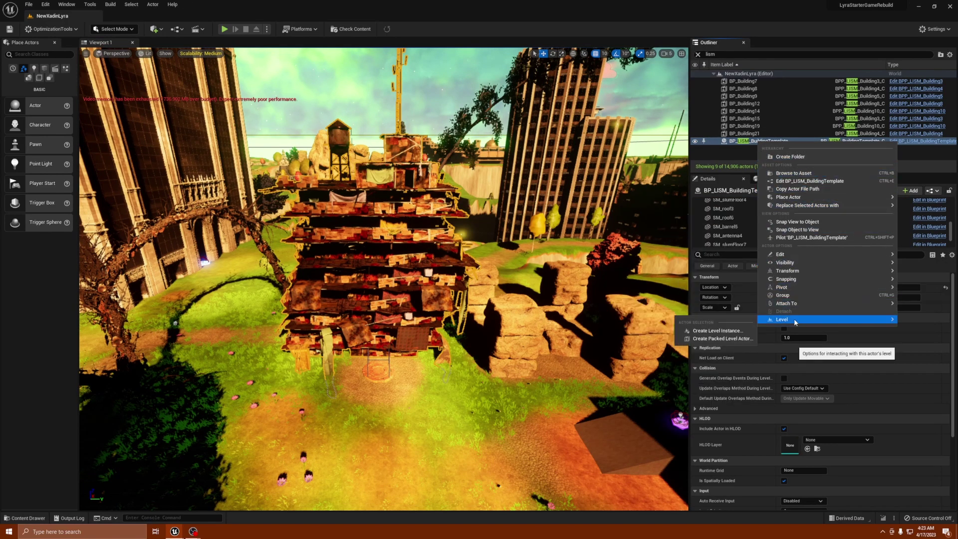
left_click(722, 339)
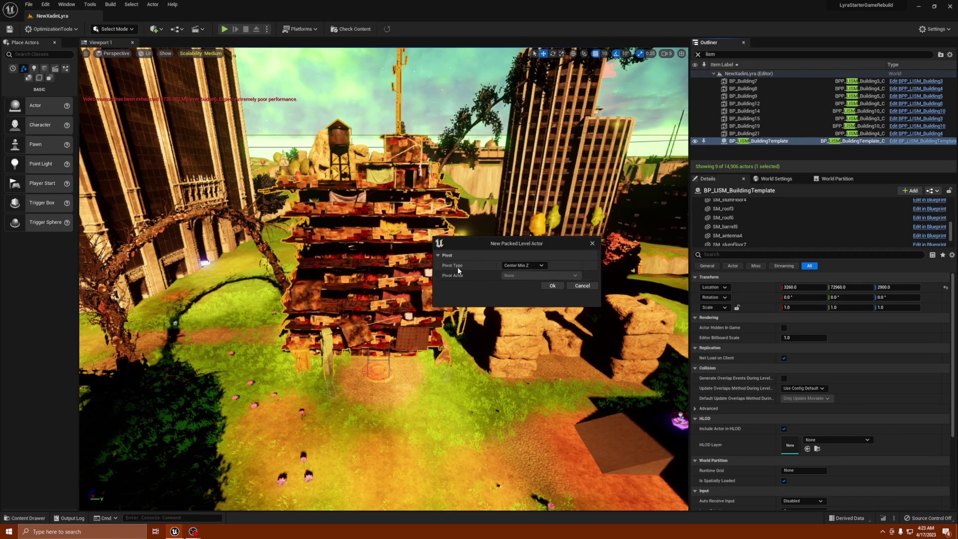
left_click(550, 285)
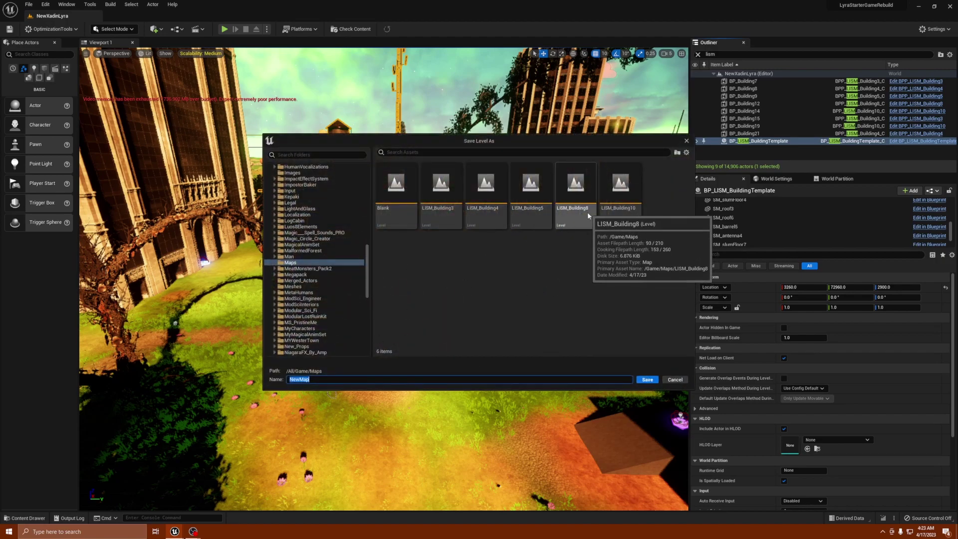
- Save the level as LISM_Building2 and the BPP_LISM_Building2 blueprint in Blueprints/Building_Instances
mouse_move(178, 532)
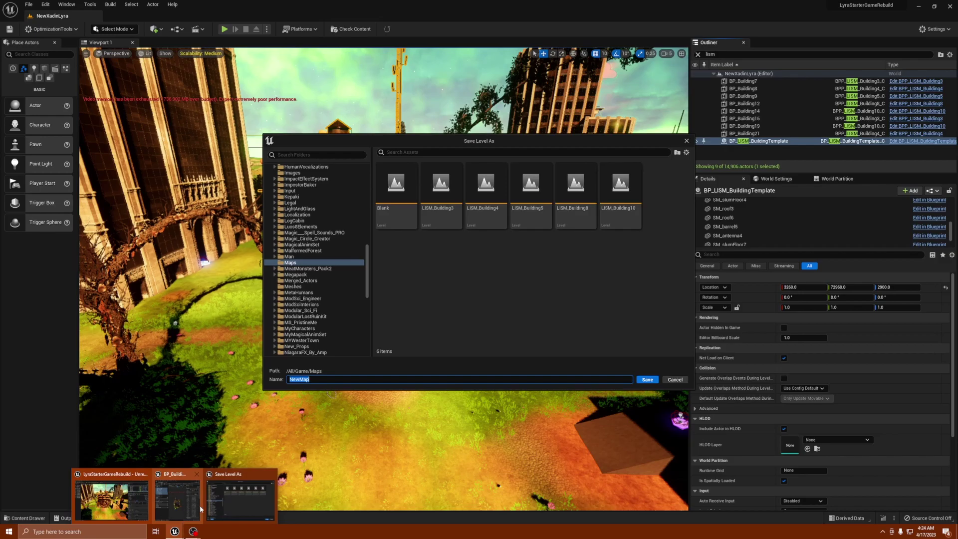
mouse_move(188, 509)
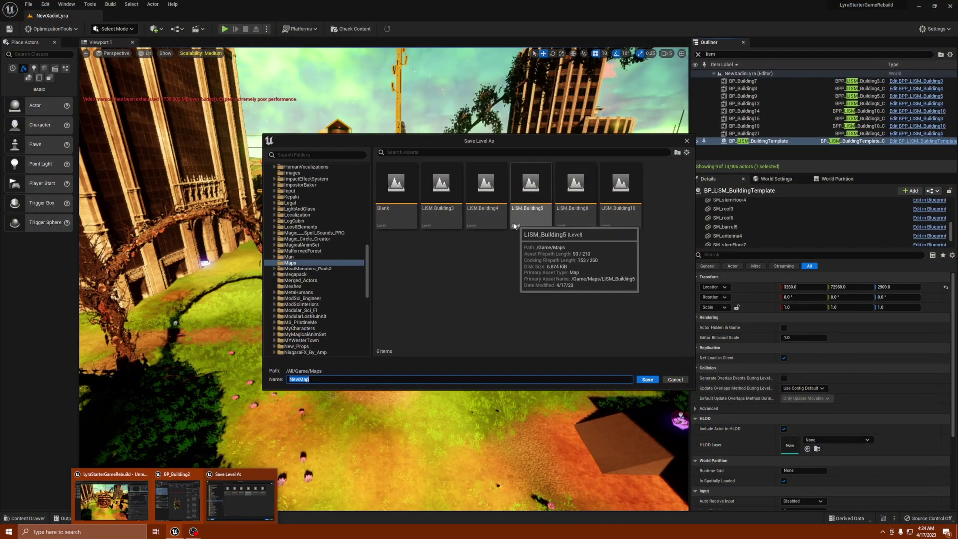
left_click(441, 197)
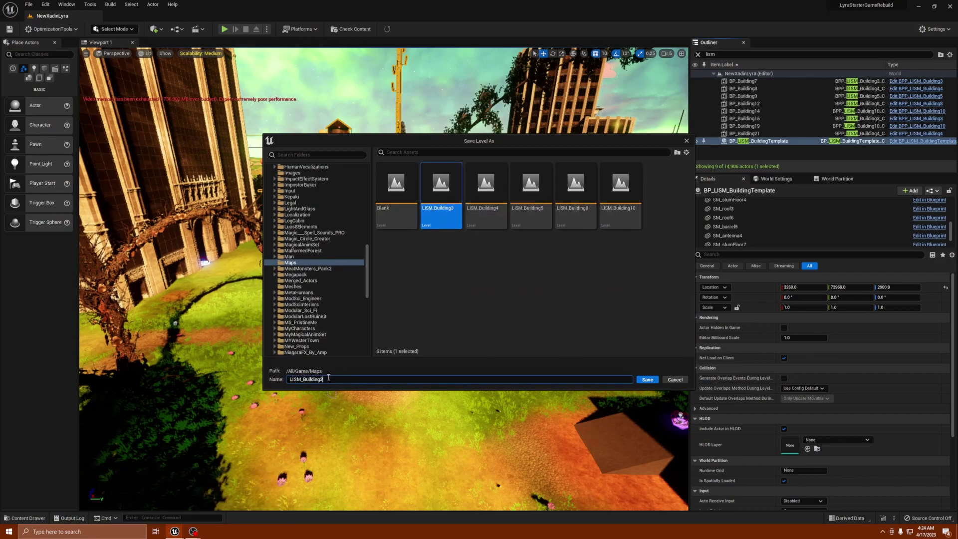
key("Return")
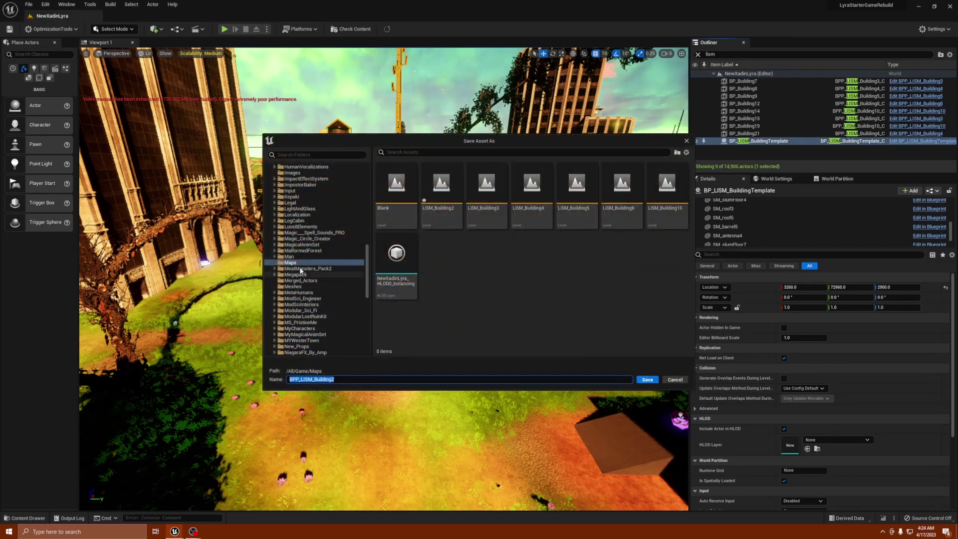
scroll(300, 265, "up", 10)
scroll(302, 260, "up", 3)
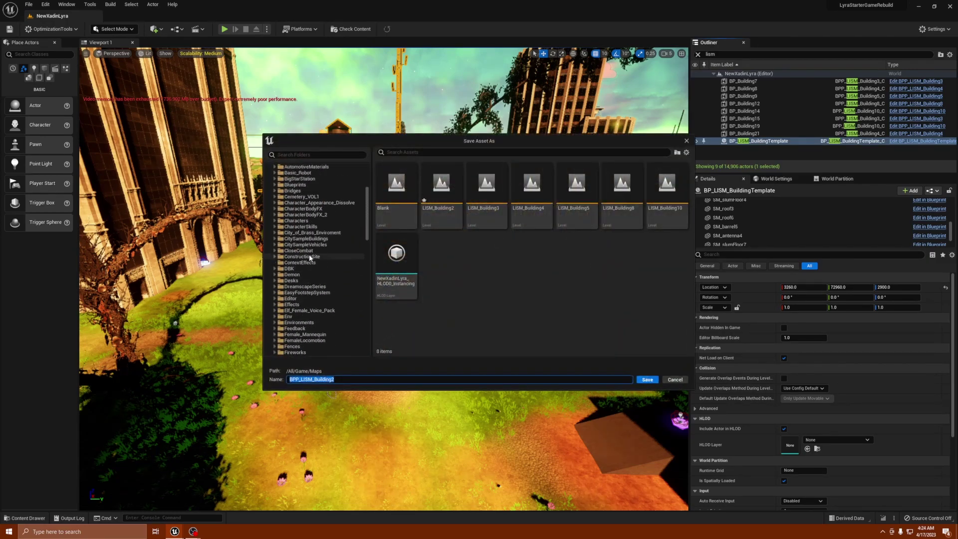
left_click(300, 221)
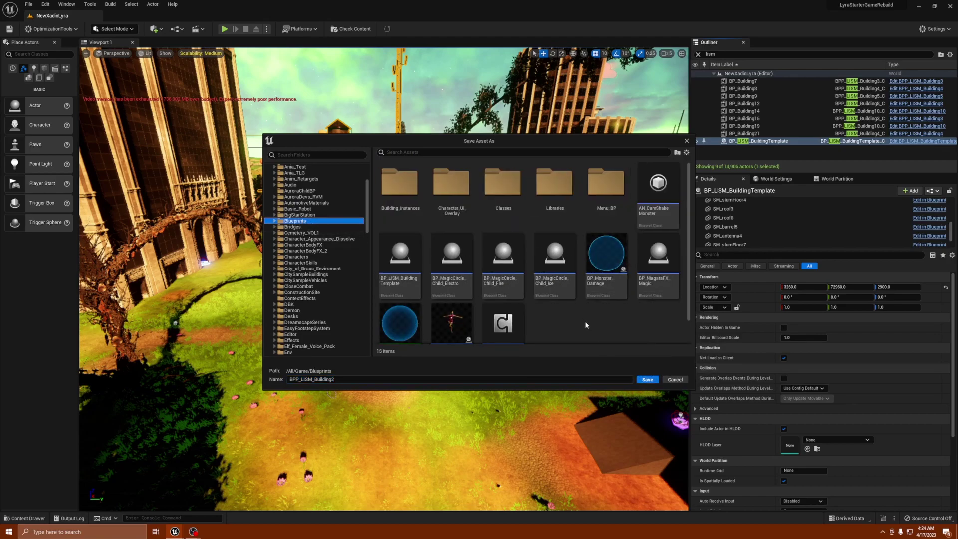
double_click(404, 209)
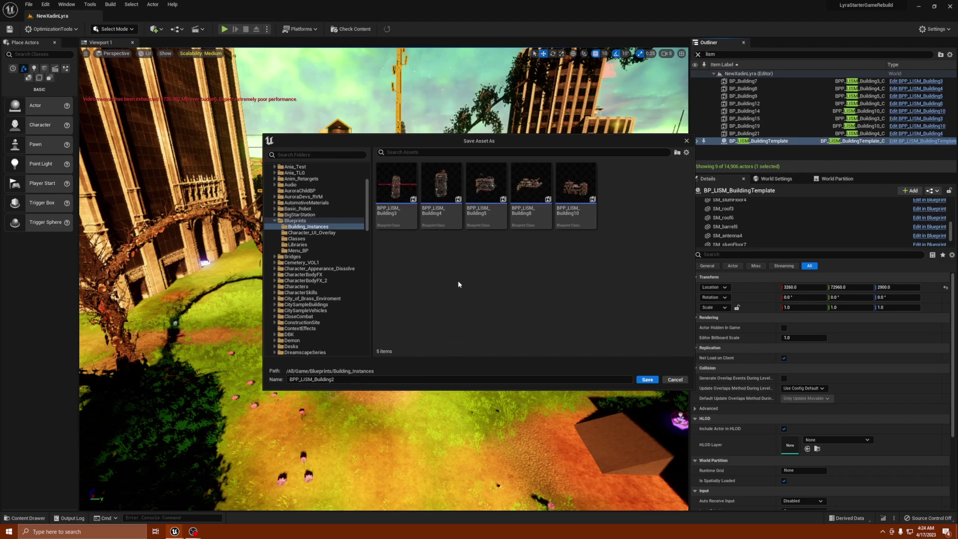
left_click(647, 379)
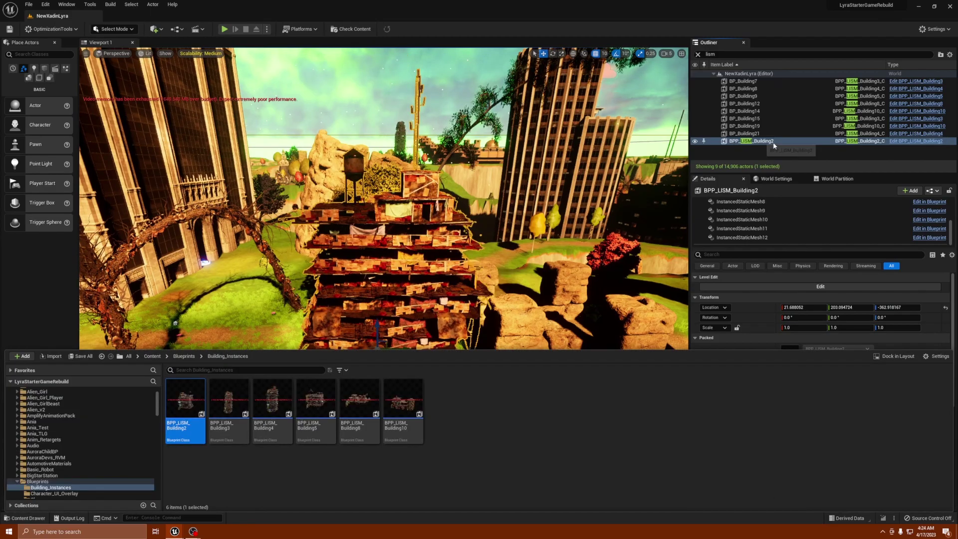
right_click_drag(544, 199, 538, 269)
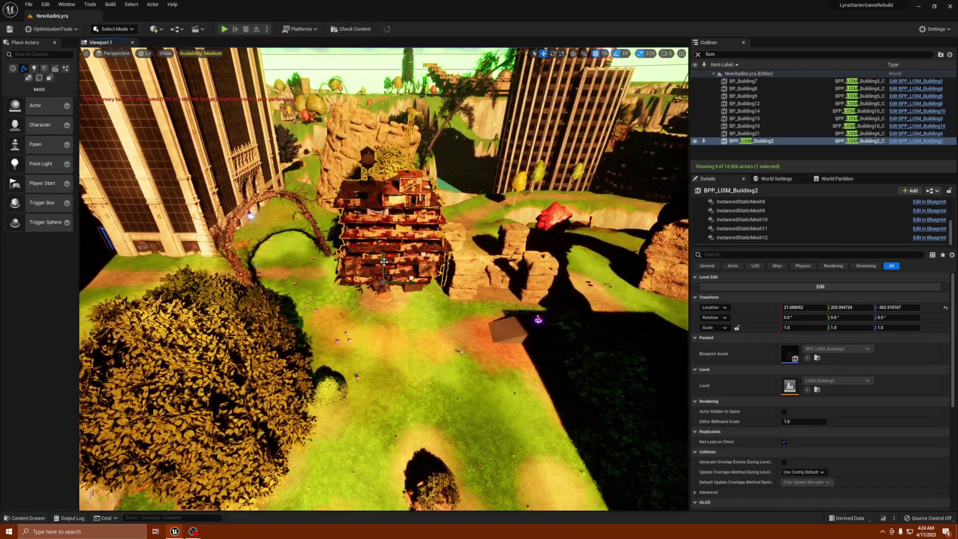
left_click_drag(383, 260, 388, 234)
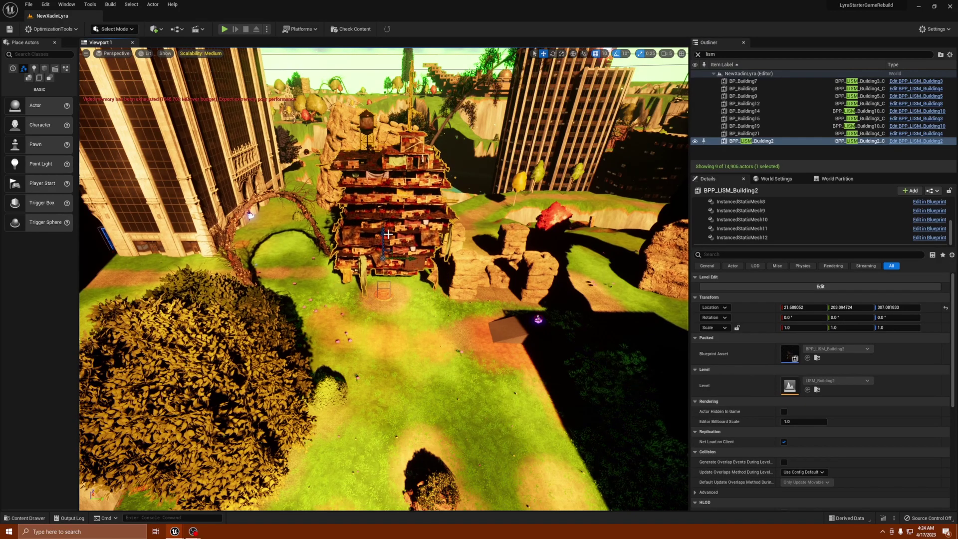
key("Delete")
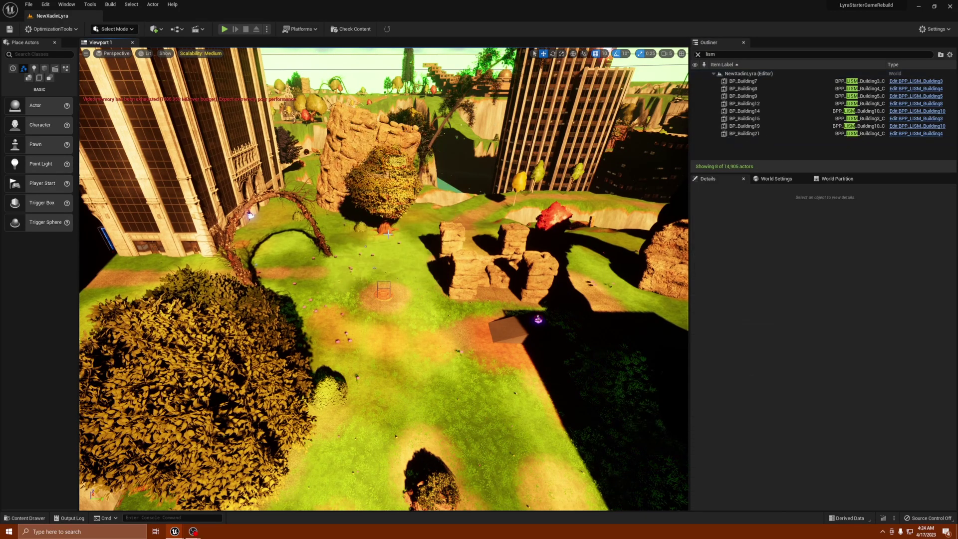
key("w")
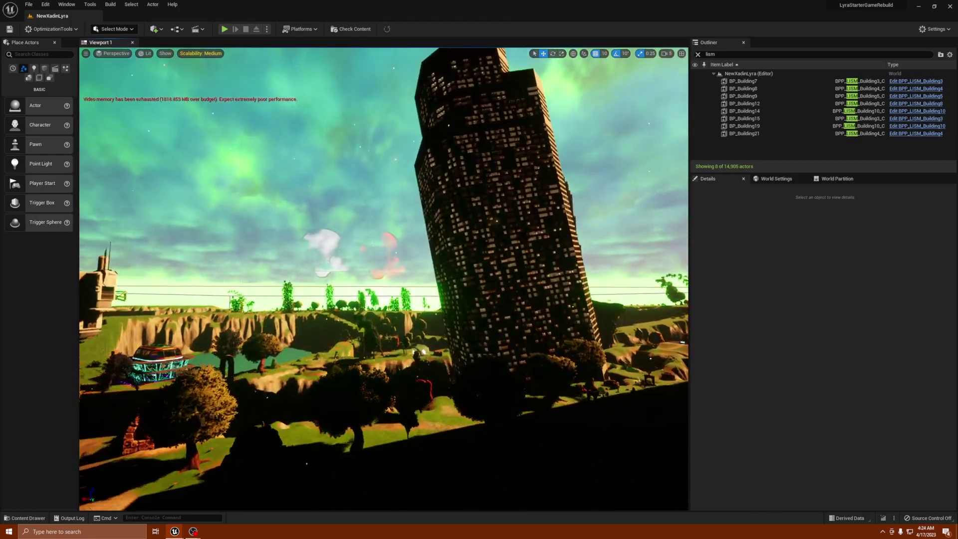
key("w")
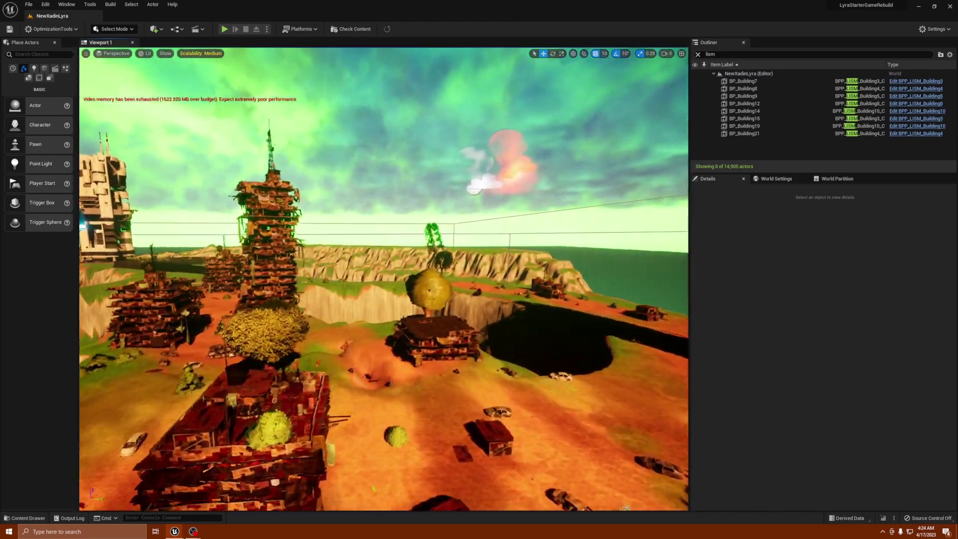
right_click_drag(378, 239, 368, 241)
left_click(27, 519)
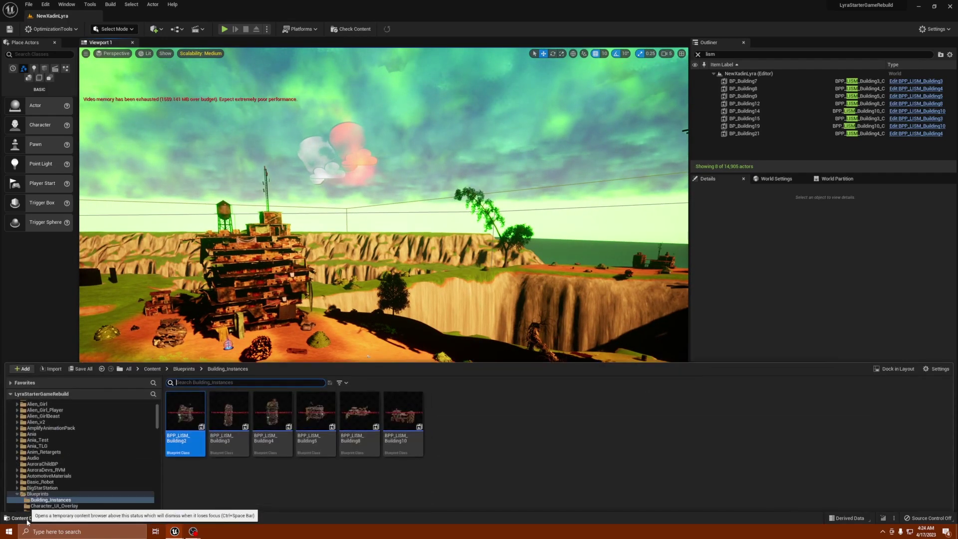
left_click_drag(312, 342, 329, 332)
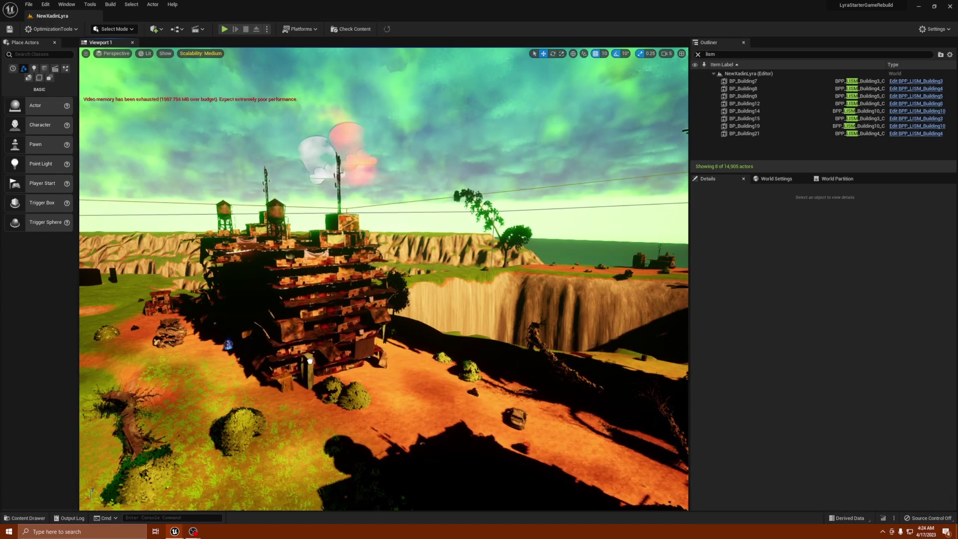
left_click_drag(318, 380, 304, 408)
right_click_drag(319, 412, 379, 410)
left_click_drag(250, 389, 259, 391)
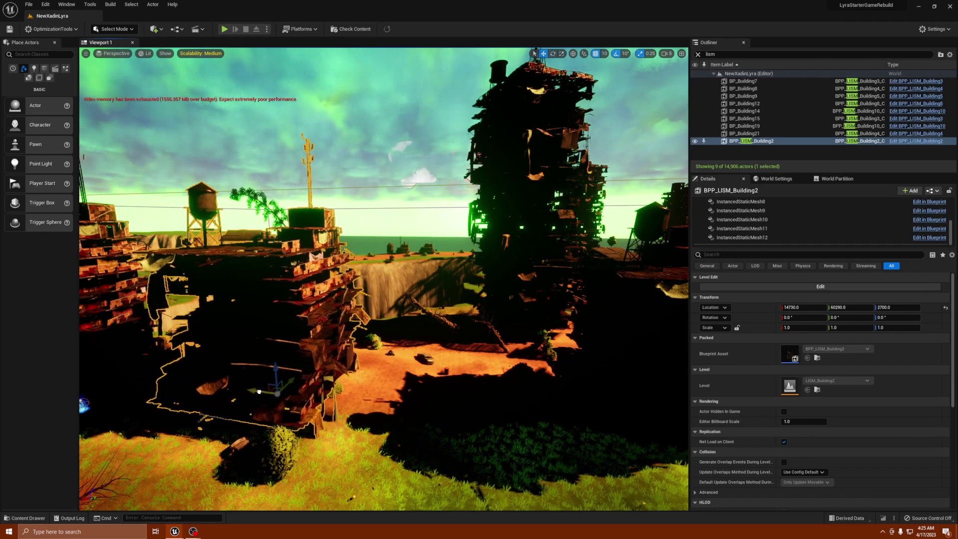
right_click_drag(262, 394, 243, 378)
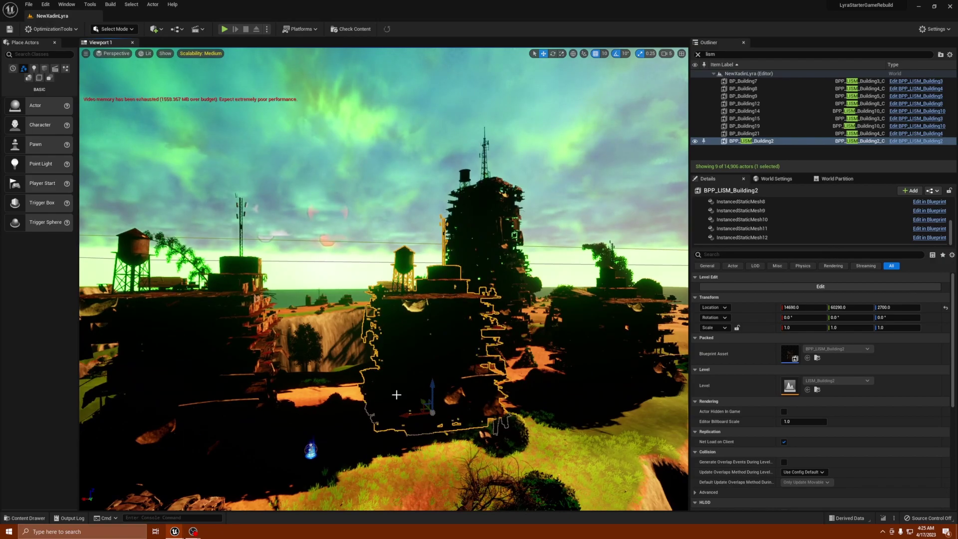
left_click_drag(430, 385, 431, 378)
right_click_drag(431, 378, 306, 372)
right_click_drag(479, 366, 368, 393)
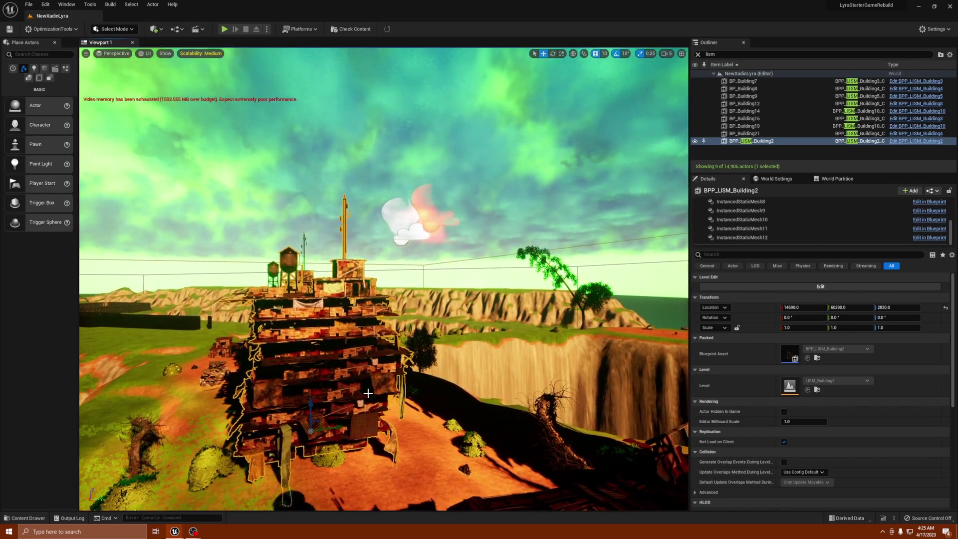
key("Delete")
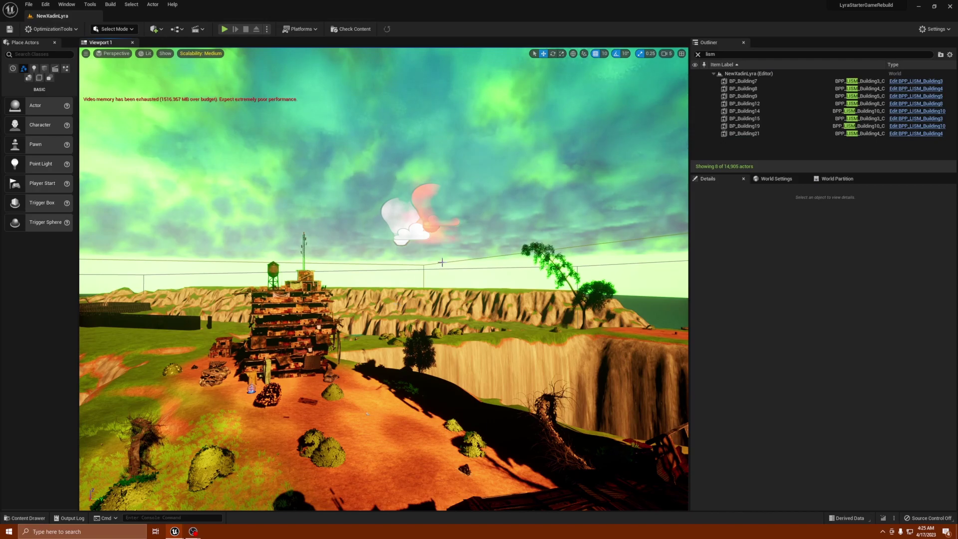
- Clear the lism filter, then select and frame BP_Building23 and BP_Building20 in the viewport
left_click(723, 54)
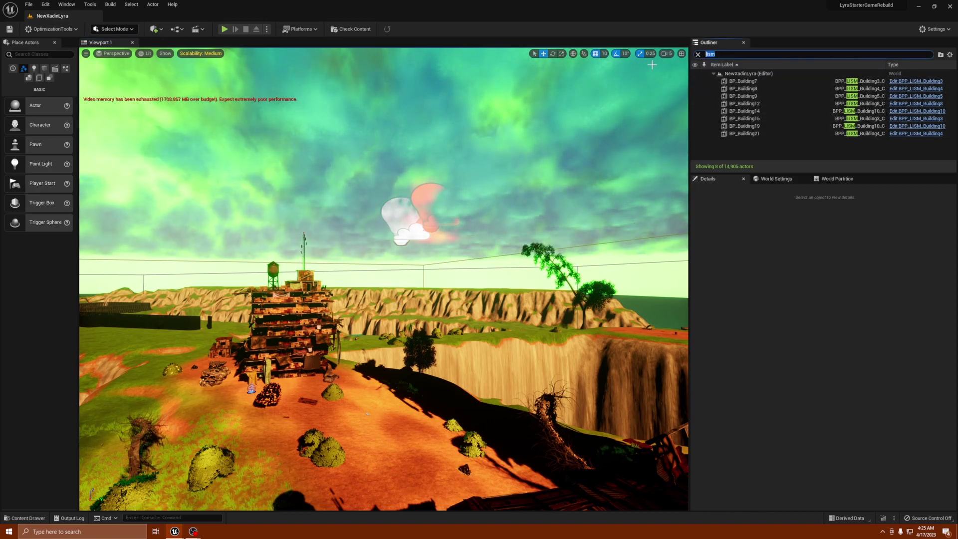
left_click(332, 303)
key("f")
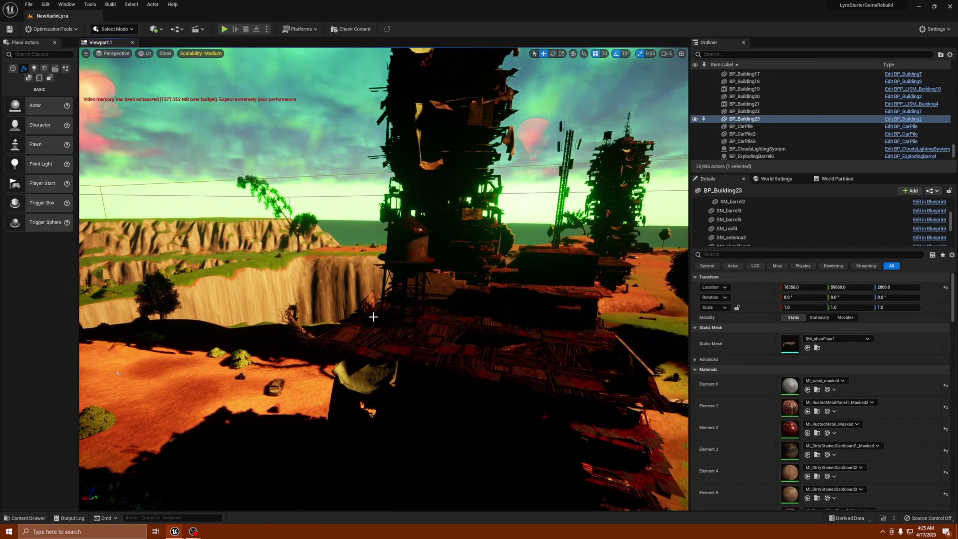
scroll(362, 356, "down", 5)
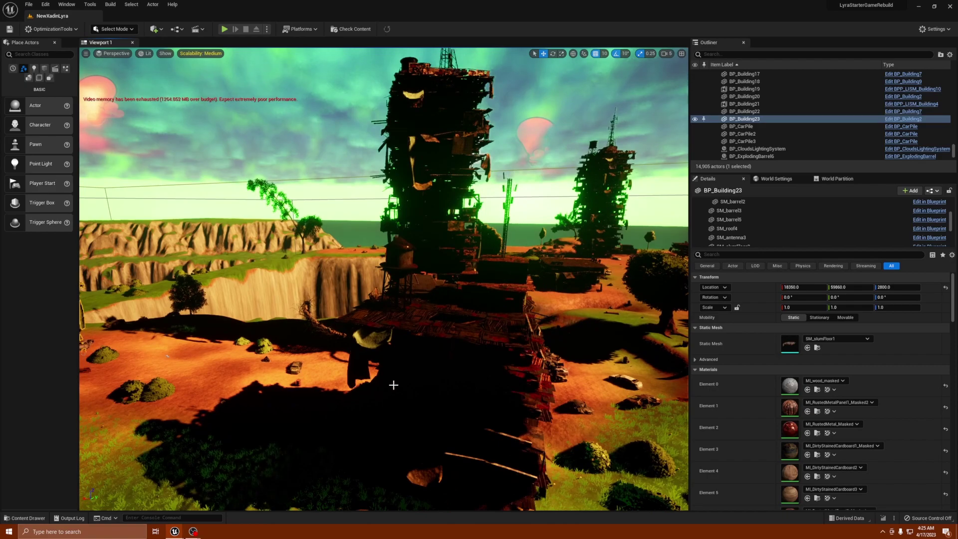
left_click(478, 339, "ctrl")
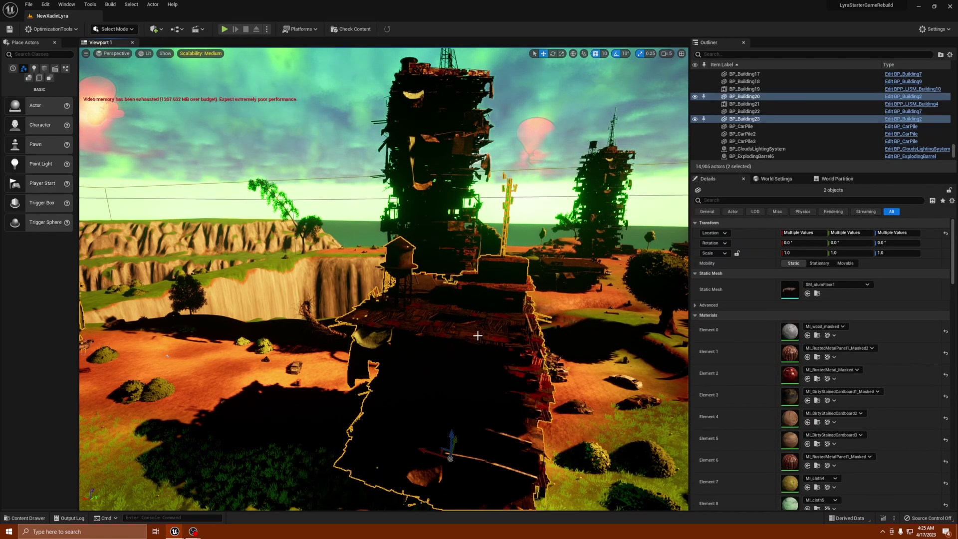
right_click_drag(599, 349, 516, 333)
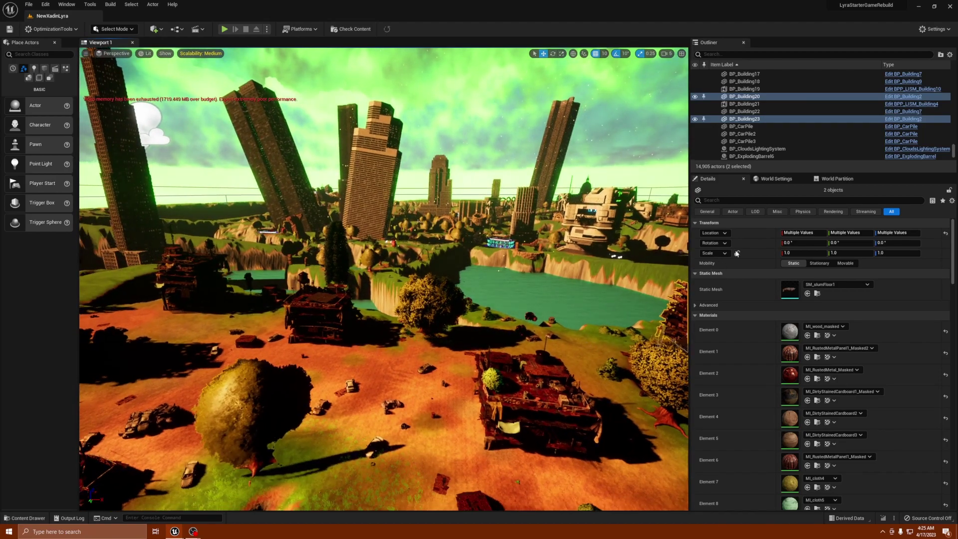
- Filter the Outliner by 'building2', select BP_Building2, BP_Building20 and BP_Building23, and frame them
left_click(739, 54)
type("building2")
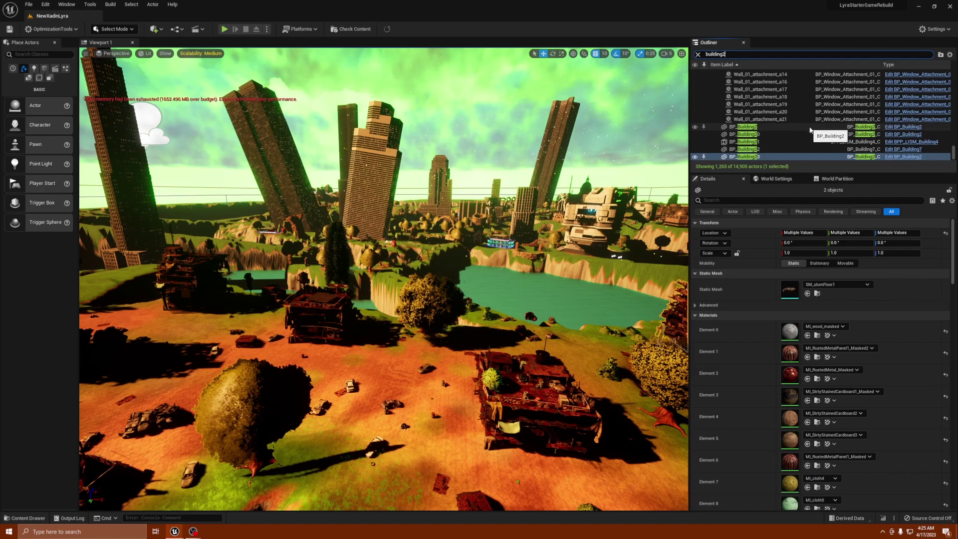
left_click(788, 127)
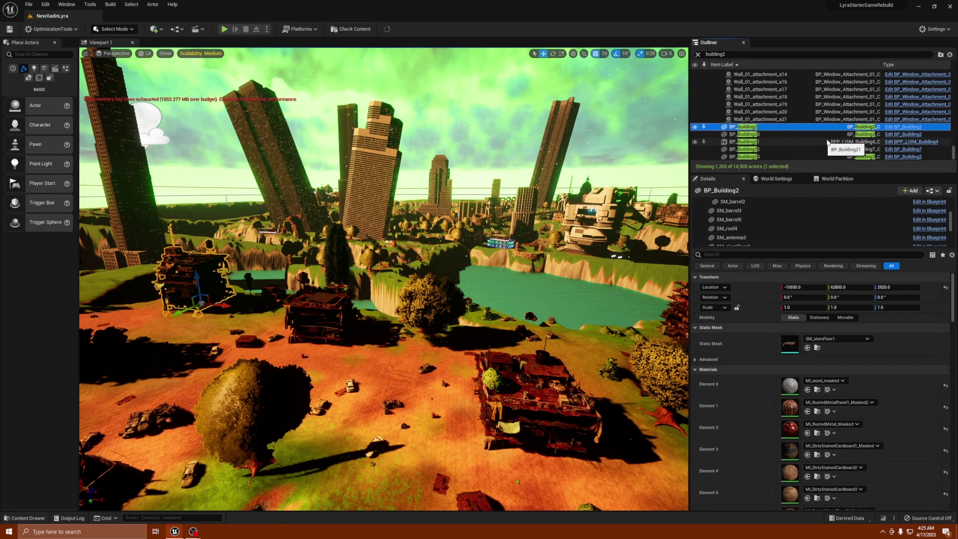
left_click(823, 135, "ctrl")
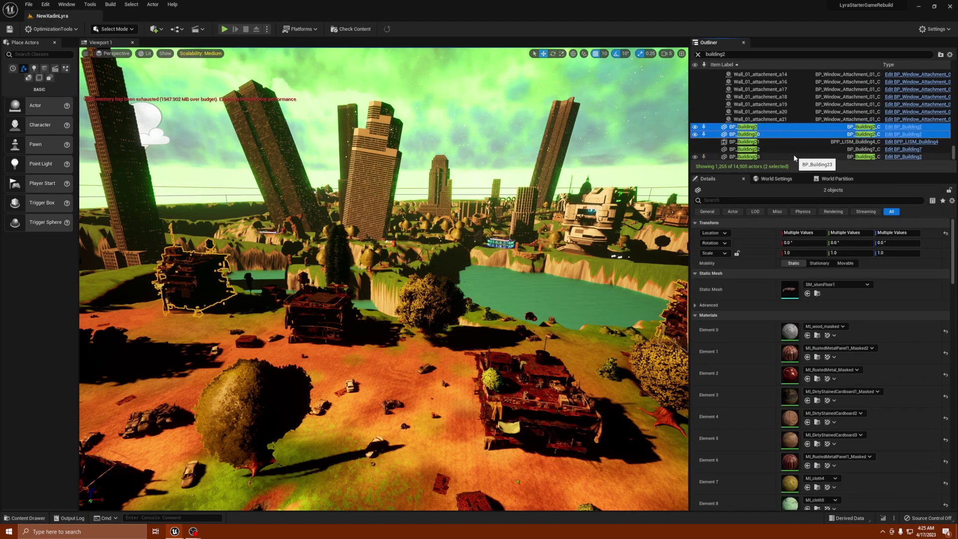
left_click(808, 157, "ctrl")
key("f")
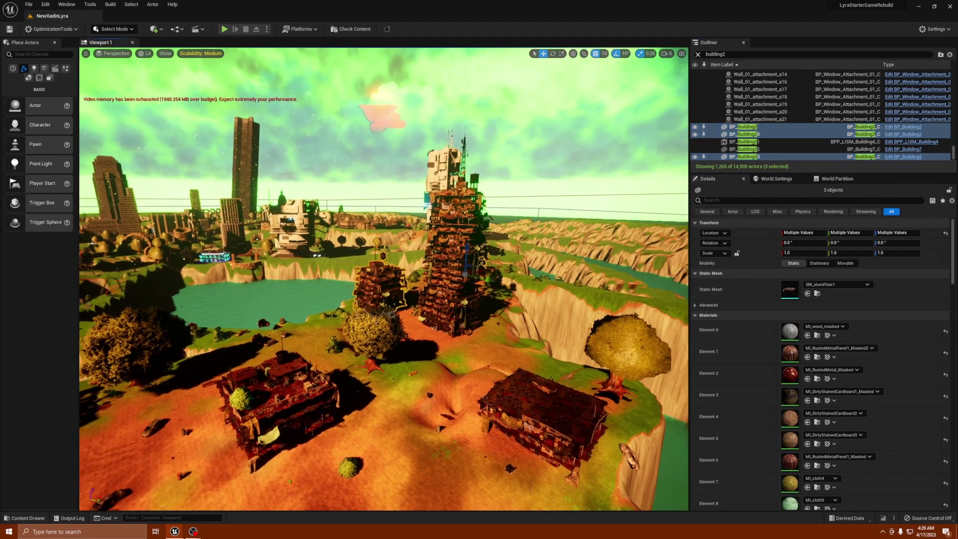
key("a")
right_click_drag(383, 278, 474, 279)
right_click_drag(626, 229, 626, 228)
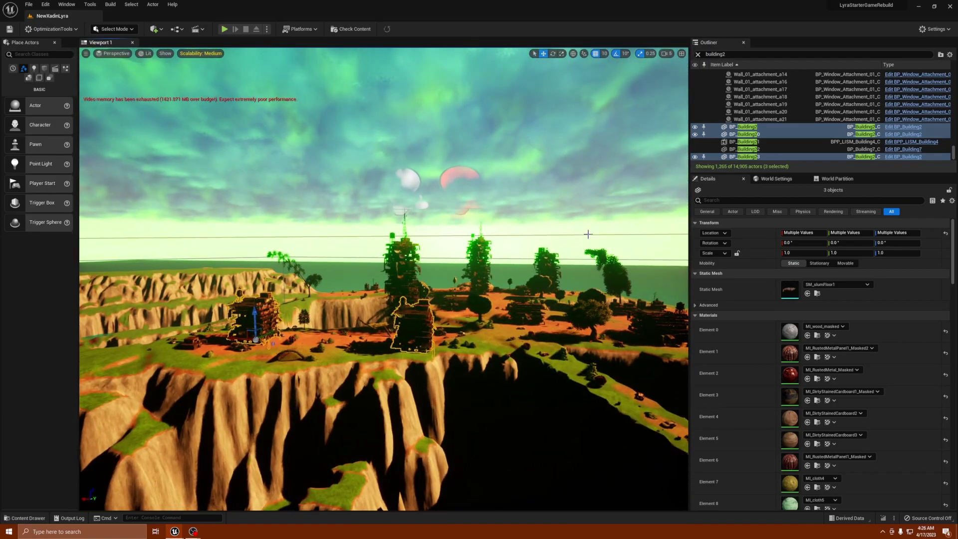
- Replace the three selected buildings with the BPP_LISM_Building2 blueprint
right_click(740, 130)
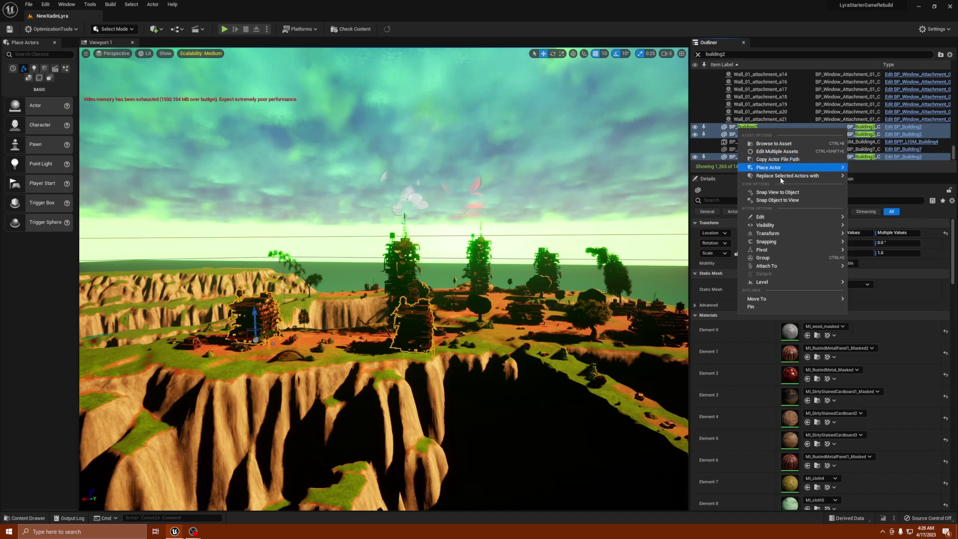
mouse_move(786, 175)
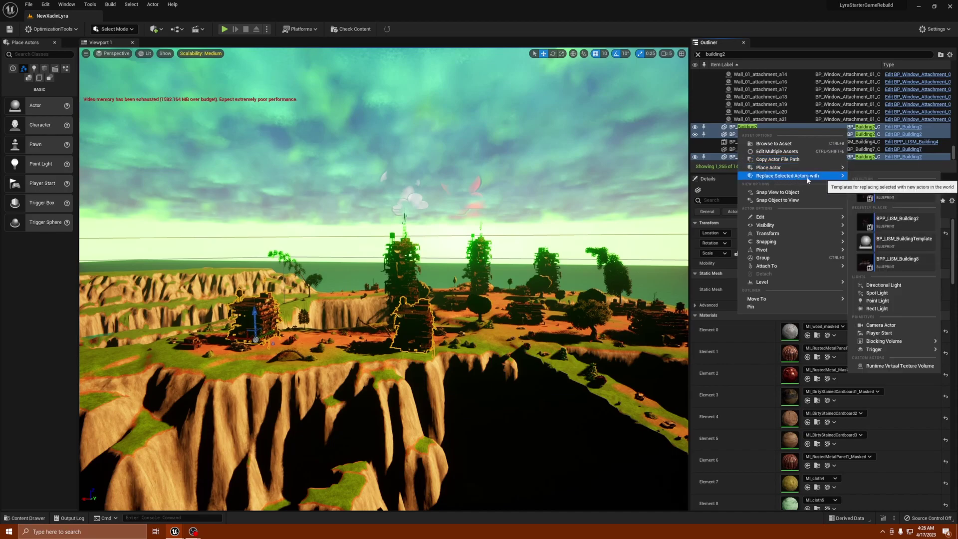
left_click(897, 196)
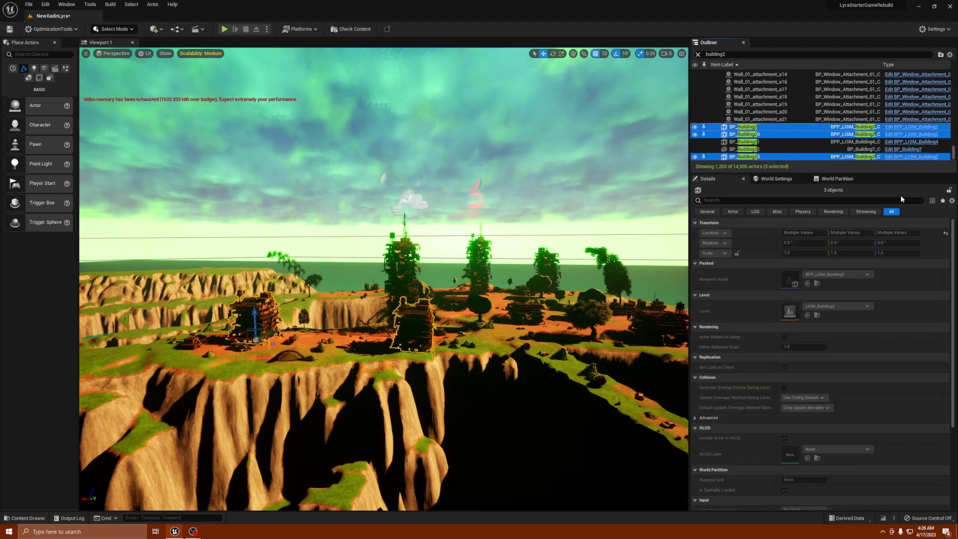
right_click_drag(399, 280, 444, 279)
key("w")
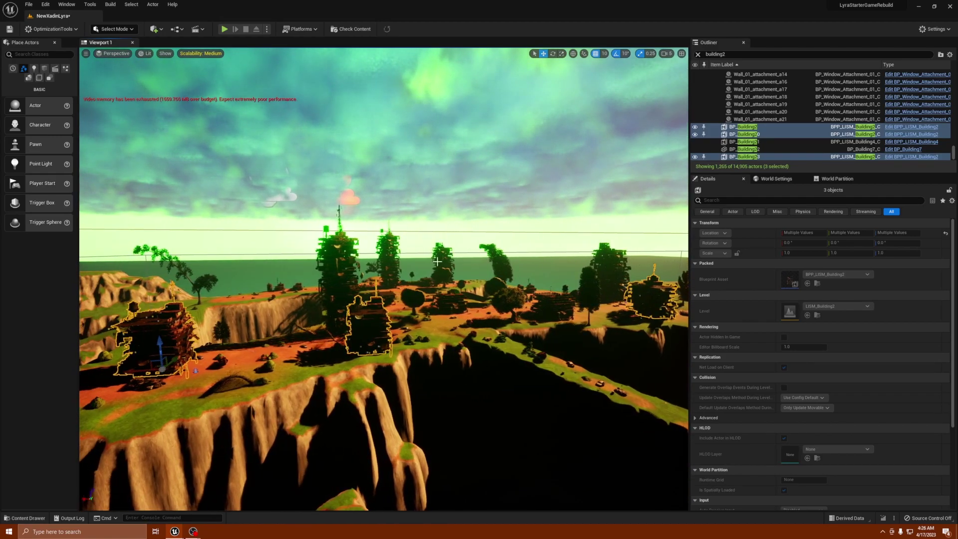
- Inspect the replaced BP_Building20's InstancedStaticMesh8, 10 and 11 components in Details
left_click(373, 325)
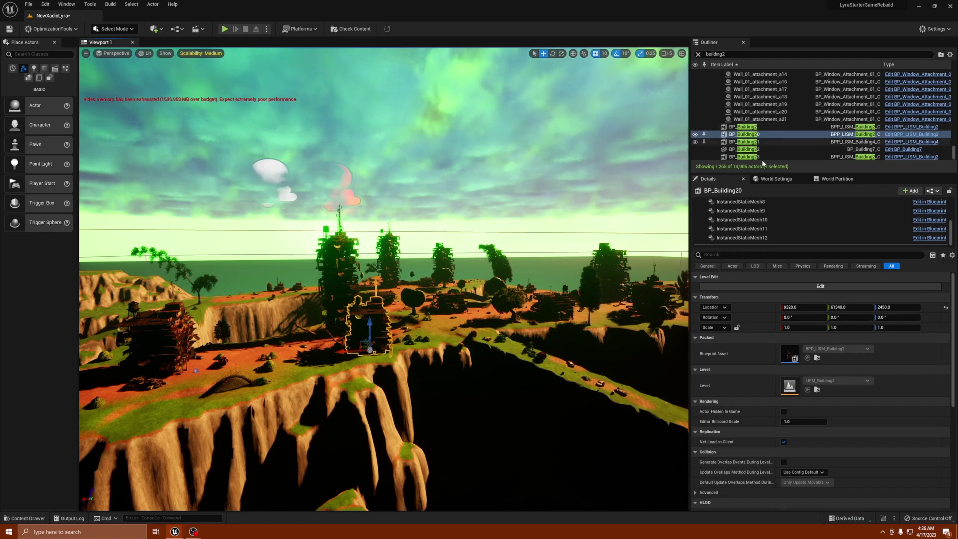
left_click(740, 201)
left_click(743, 220)
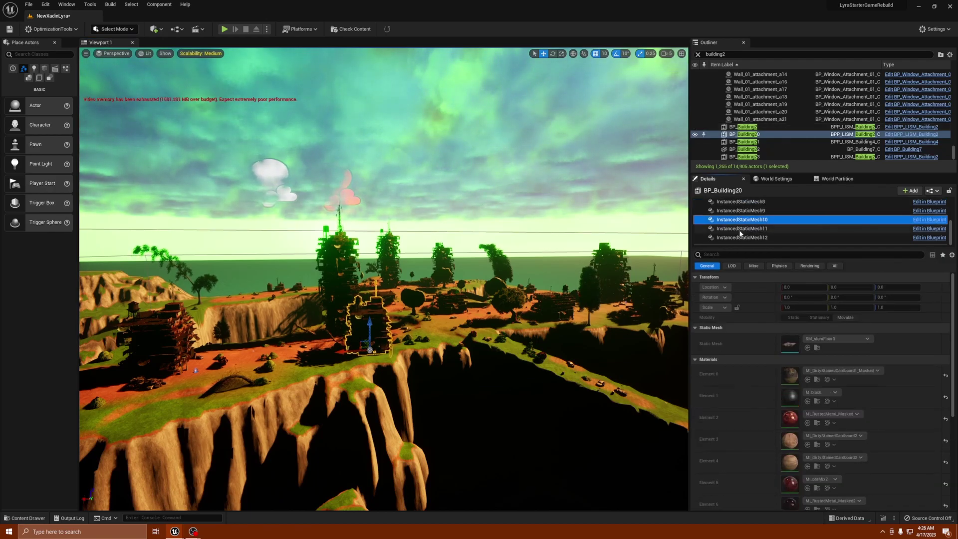
left_click(740, 229)
key("d")
right_click_drag(474, 229, 331, 333)
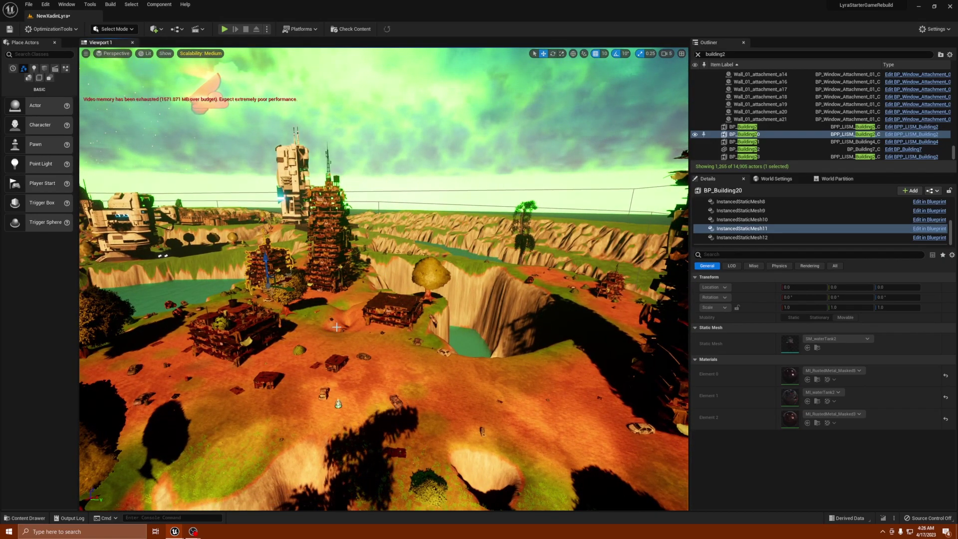
key("s")
mouse_move(331, 333)
right_mouse_down()
mouse_move(352, 339)
mouse_move(351, 327)
mouse_move(331, 334)
right_mouse_up()
key("a")
- Run Build HLODs from the Build menu and save the selected changed content
left_click(112, 5)
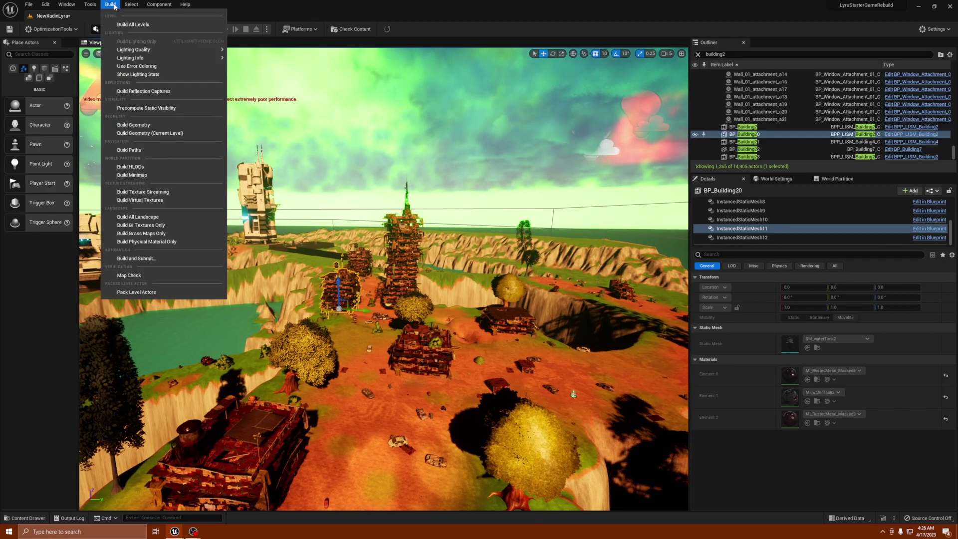
left_click(128, 25)
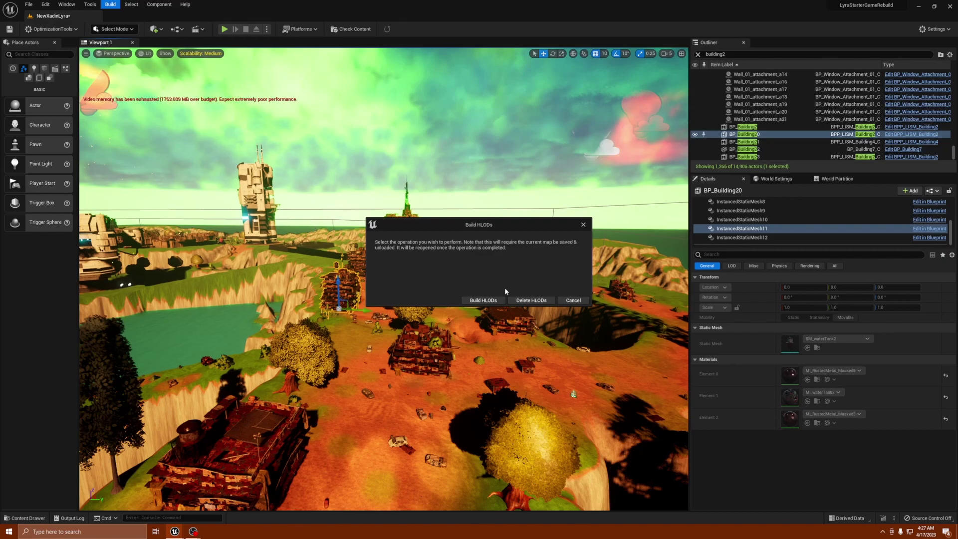
left_click(531, 300)
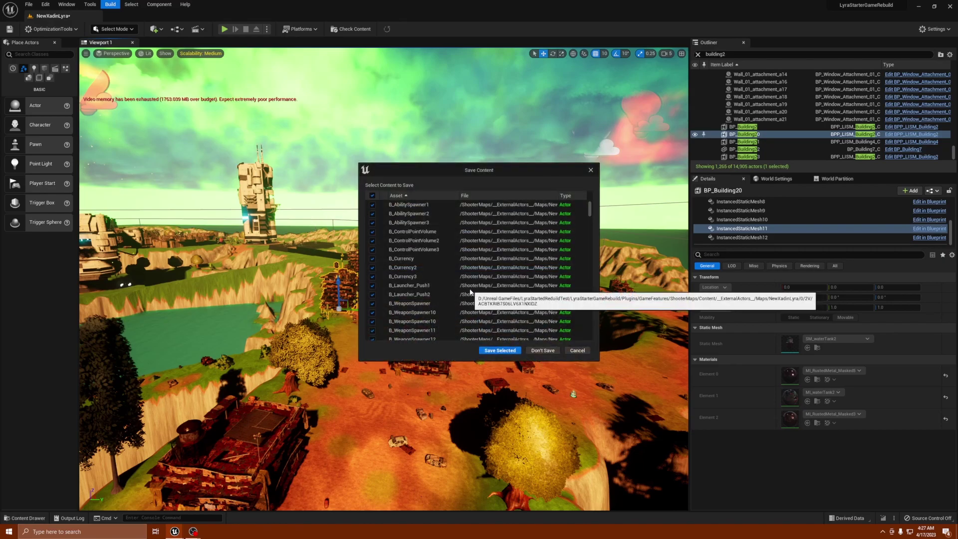
left_click(488, 350)
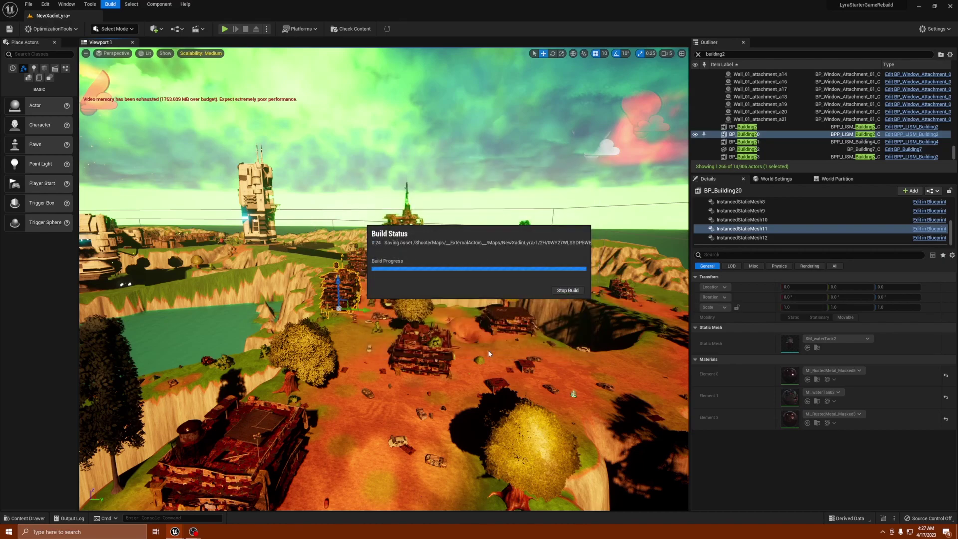